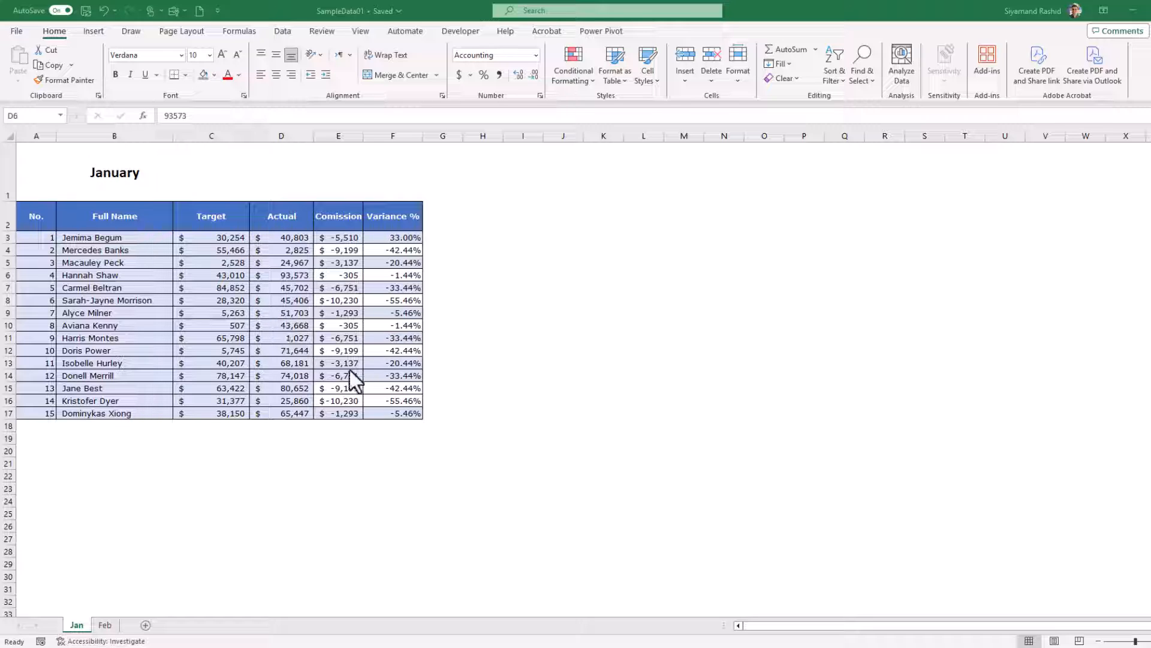
# Compare the Jan and Feb sheets and open the conditional formatting rules manager for Jan cells B3:F17
pyautogui.click(105, 625)
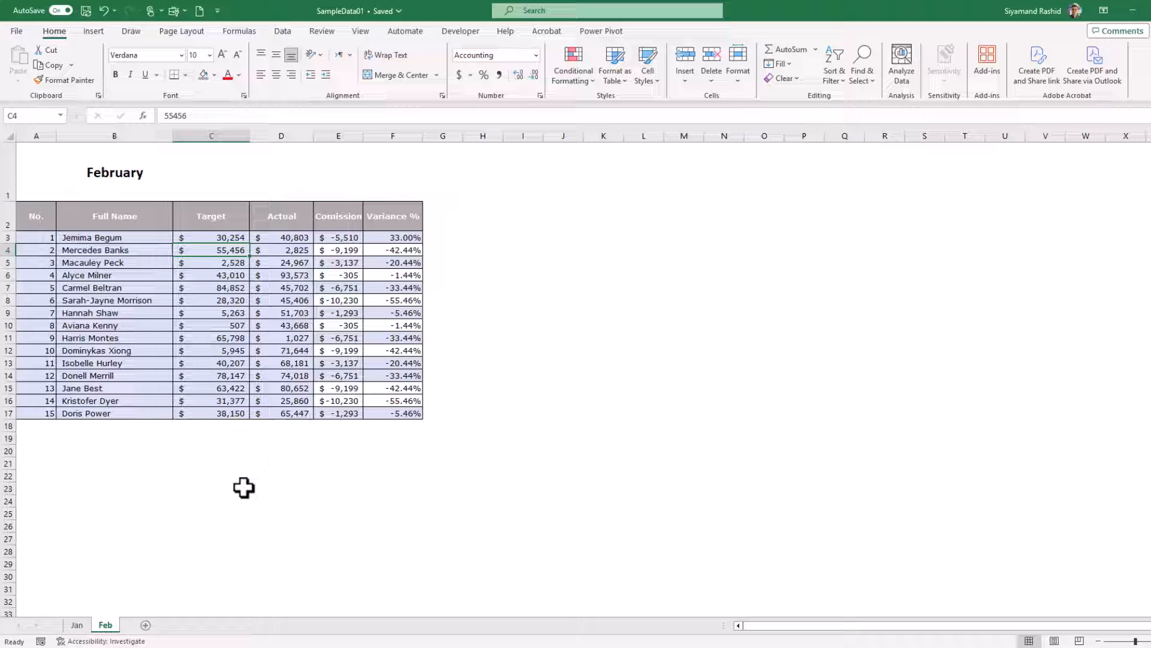
pyautogui.click(81, 626)
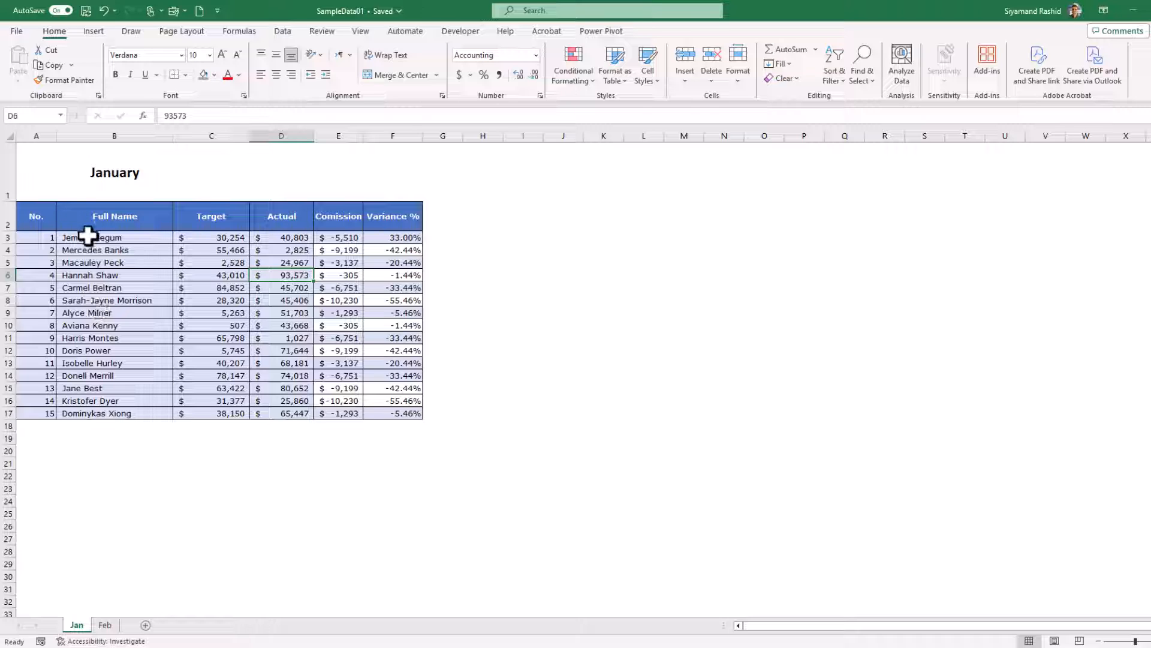
pyautogui.moveTo(87, 236); pyautogui.dragTo(390, 412)
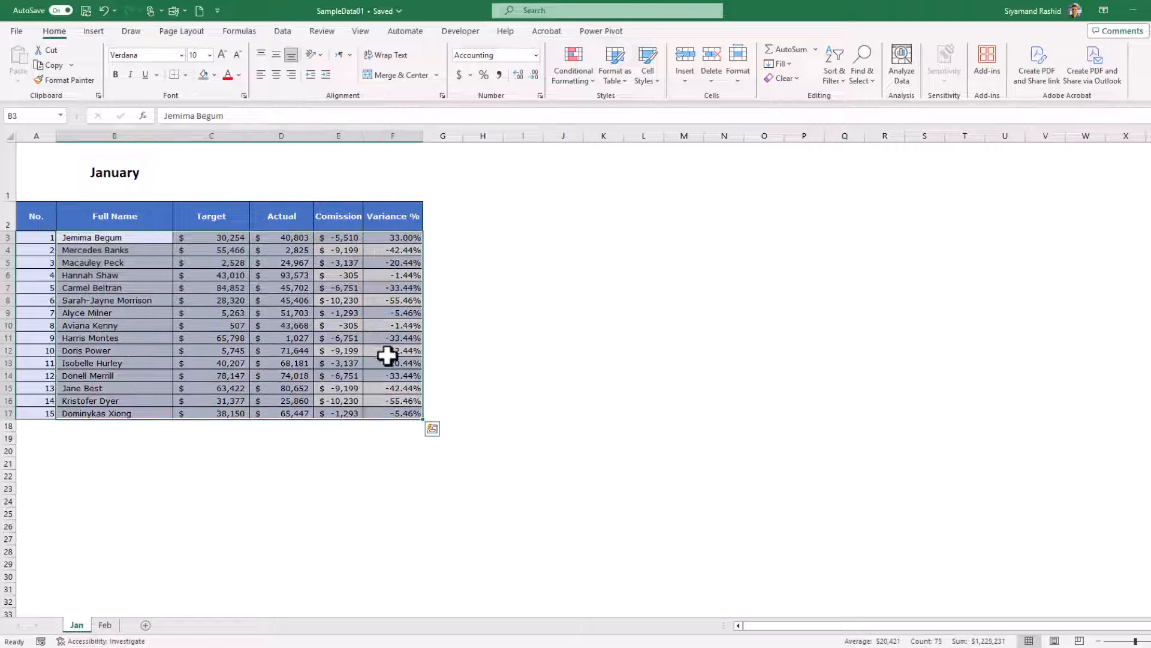
pyautogui.click(582, 78)
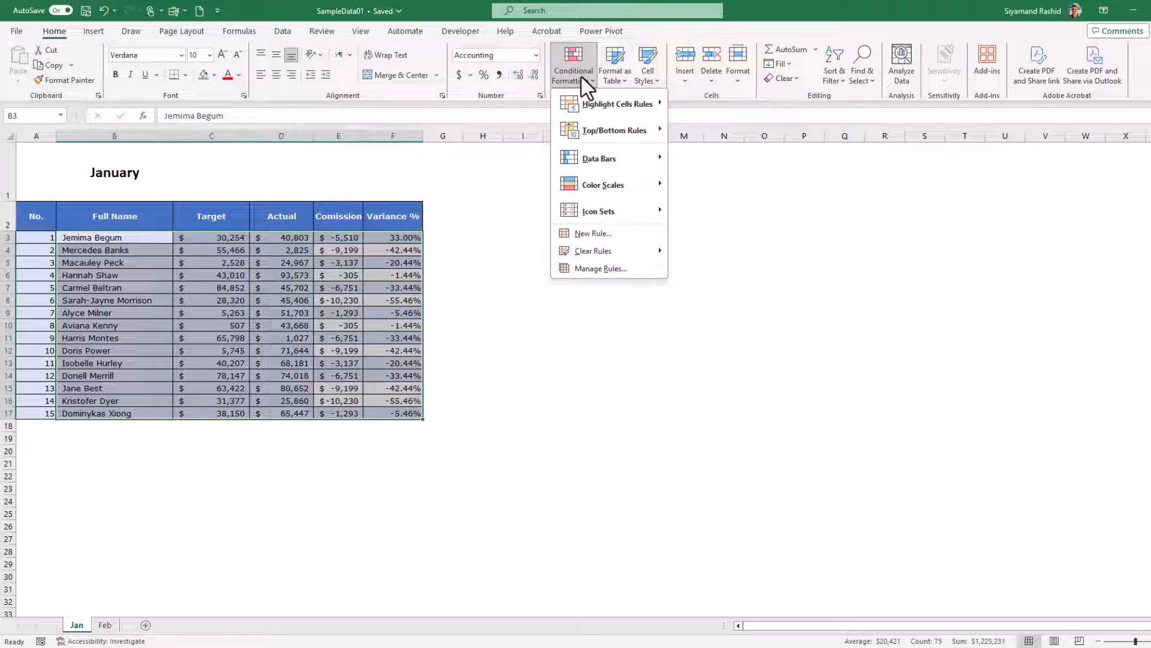
pyautogui.click(635, 268)
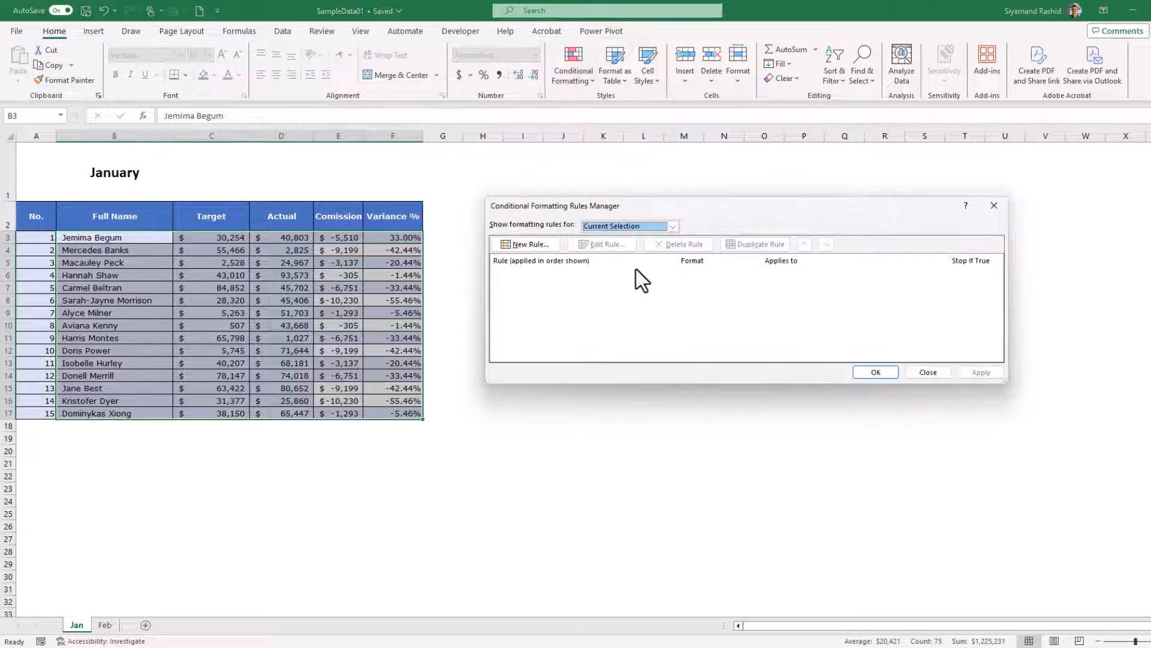
pyautogui.moveTo(629, 209); pyautogui.dragTo(571, 229)
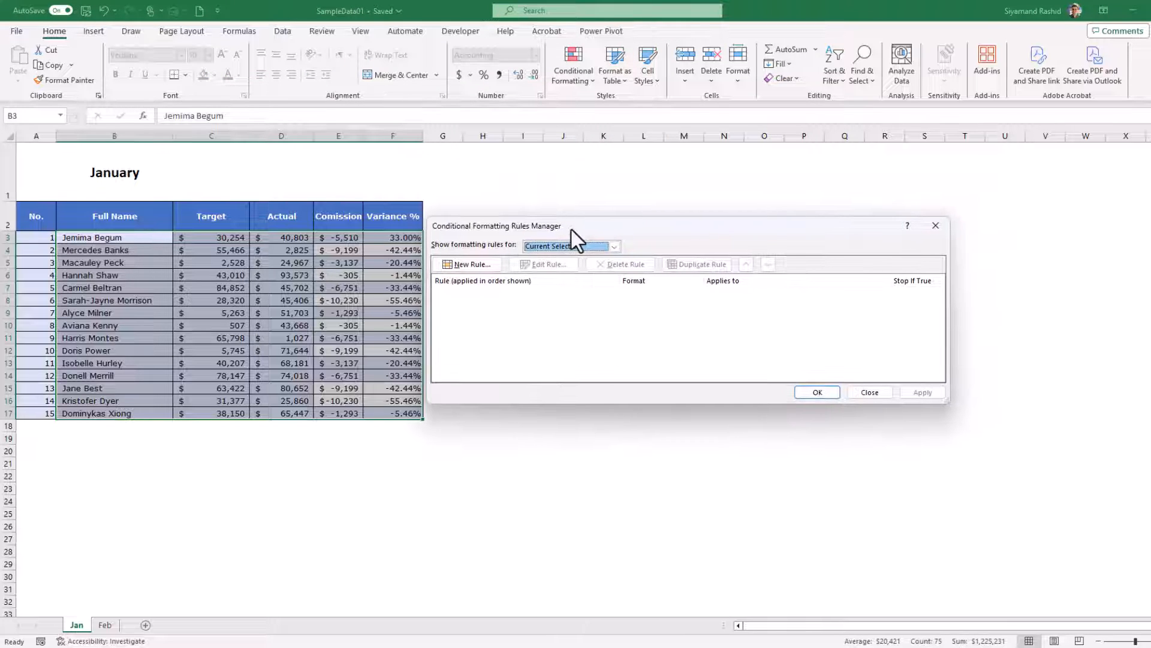
# Create a new rule that formats only cells whose cell value is not equal to a given value
pyautogui.click(488, 265)
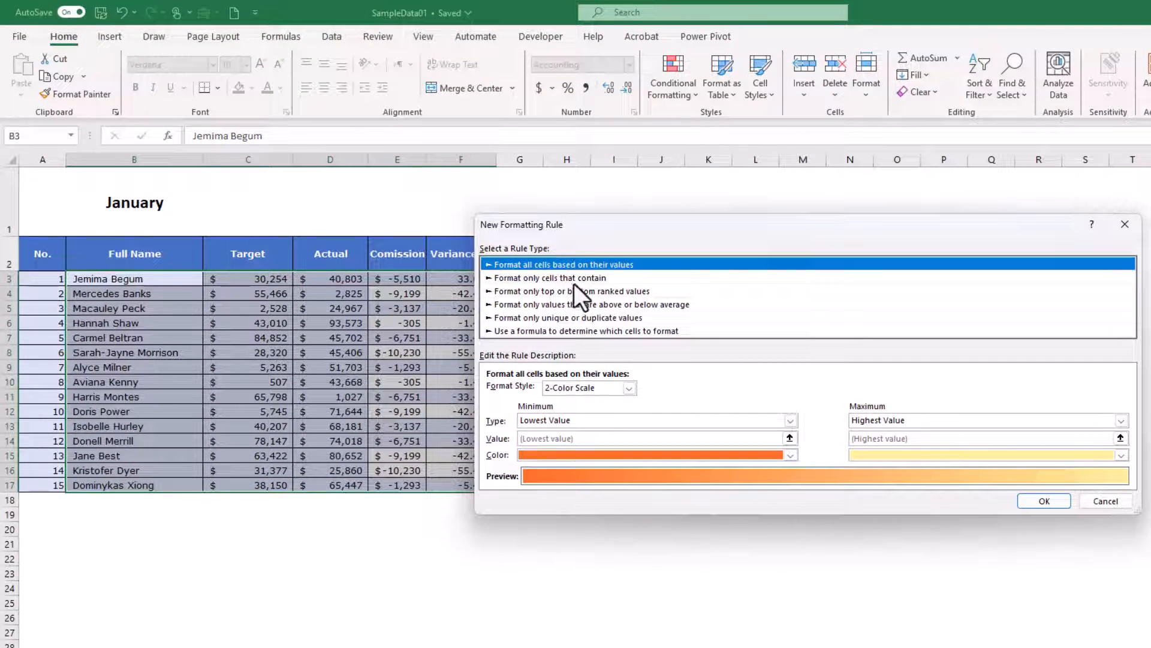
pyautogui.click(577, 279)
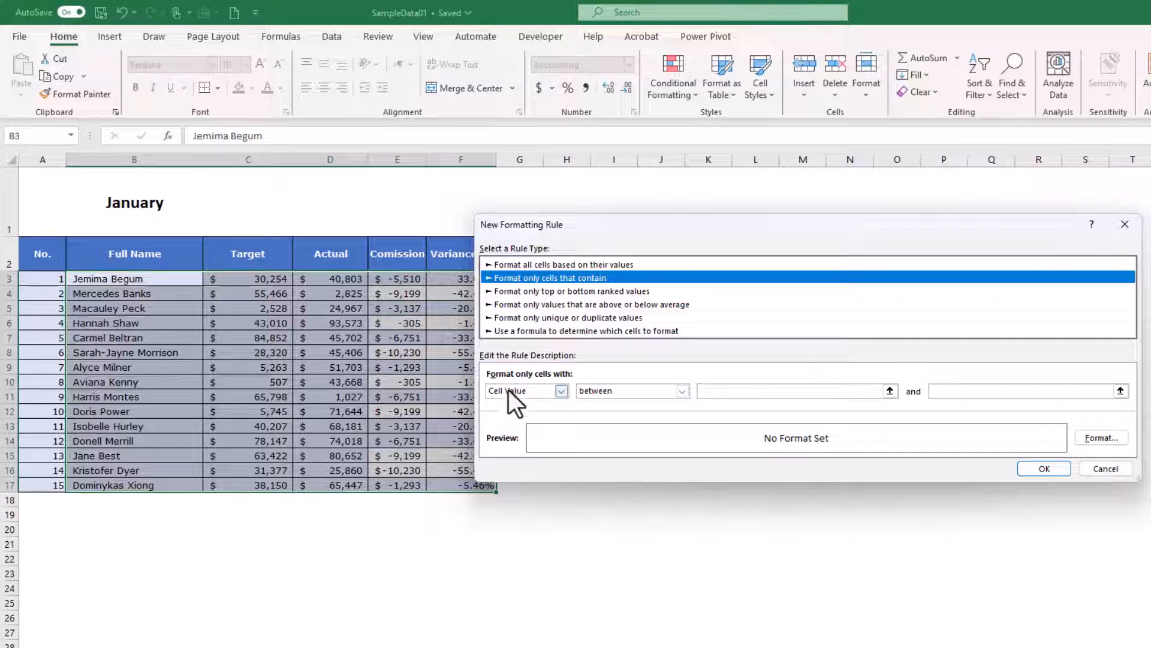
pyautogui.click(654, 395)
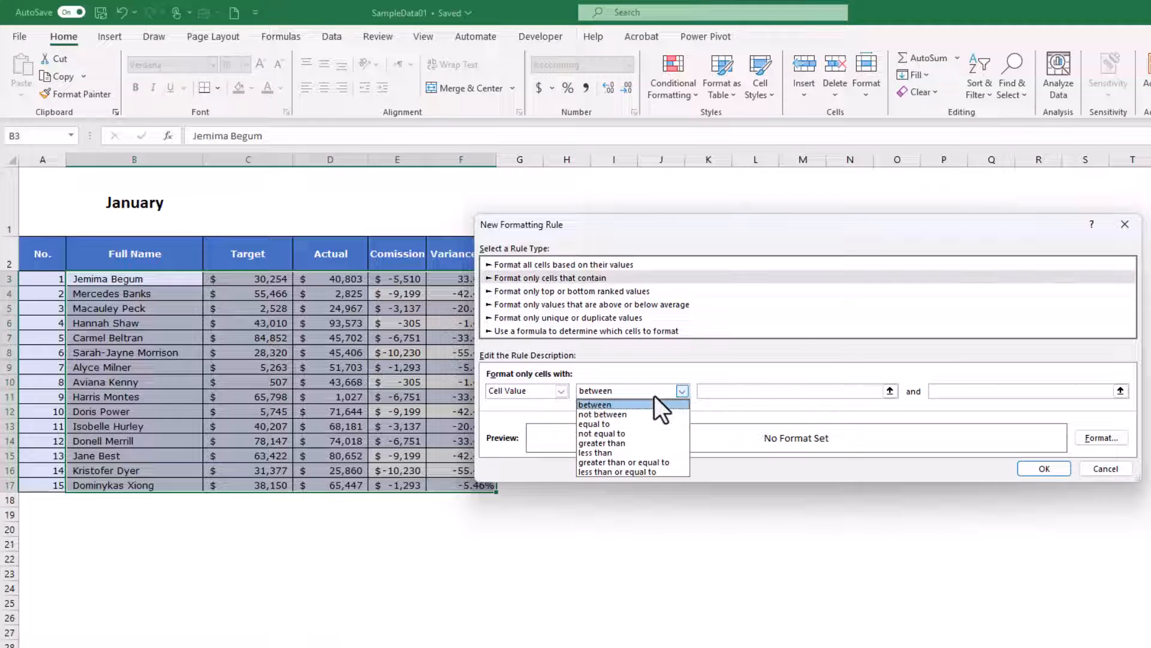
pyautogui.click(632, 431)
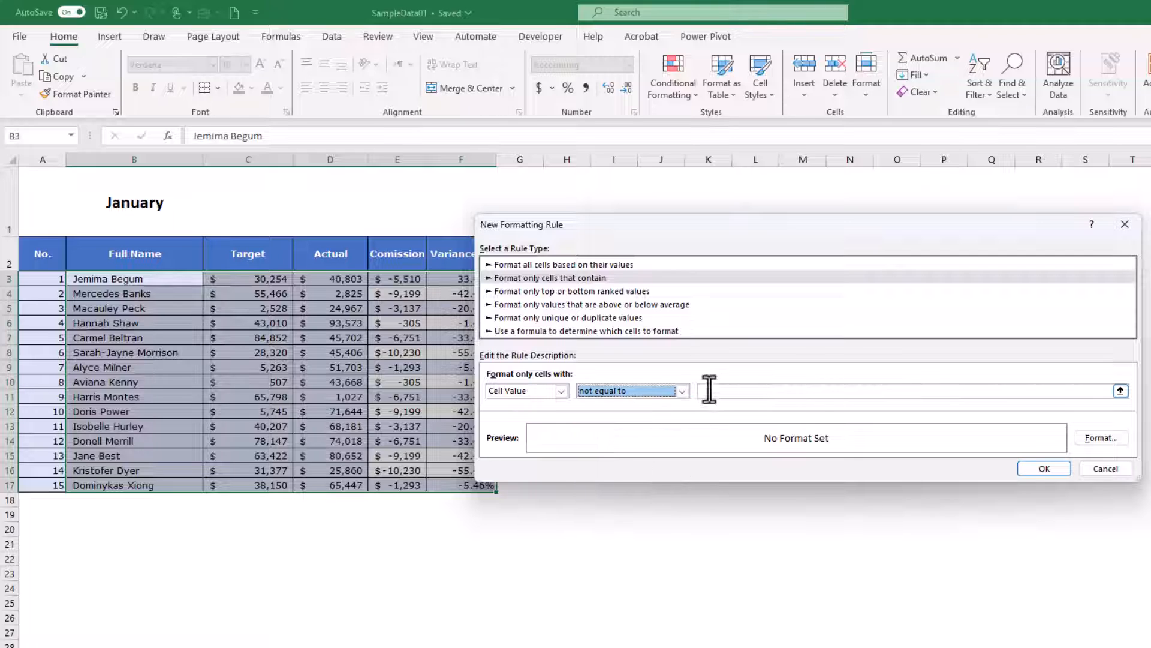
# Begin the rule's comparison formula as =vlookup($B3, with only the column of the lookup cell locked
pyautogui.click(729, 394)
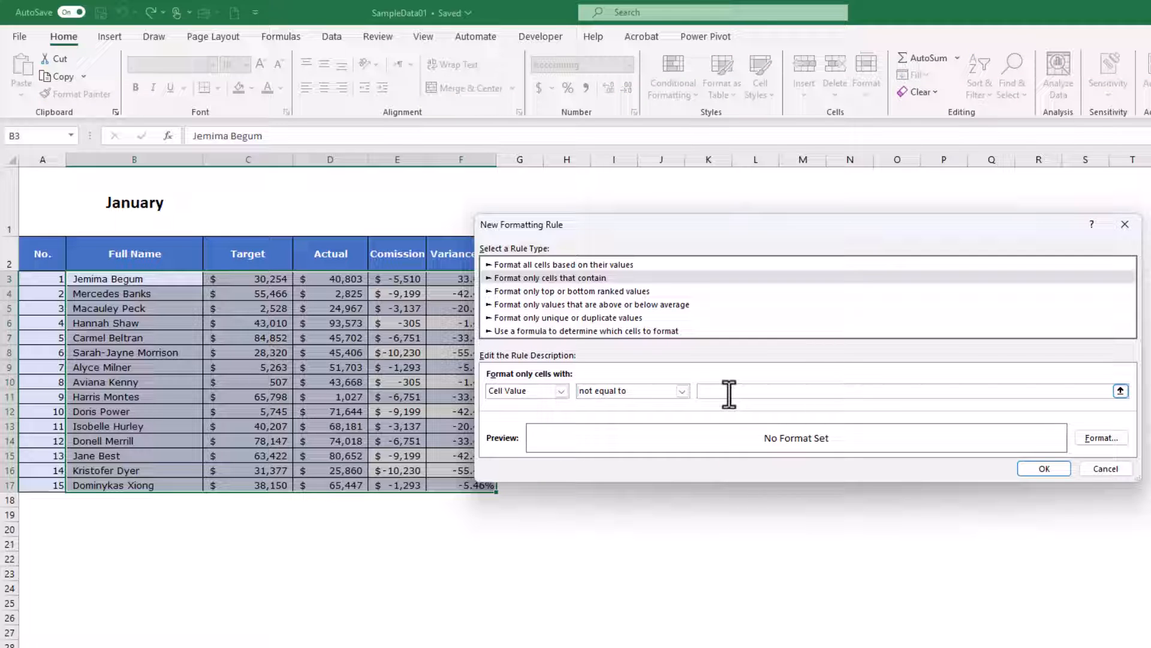
pyautogui.write('=vl')
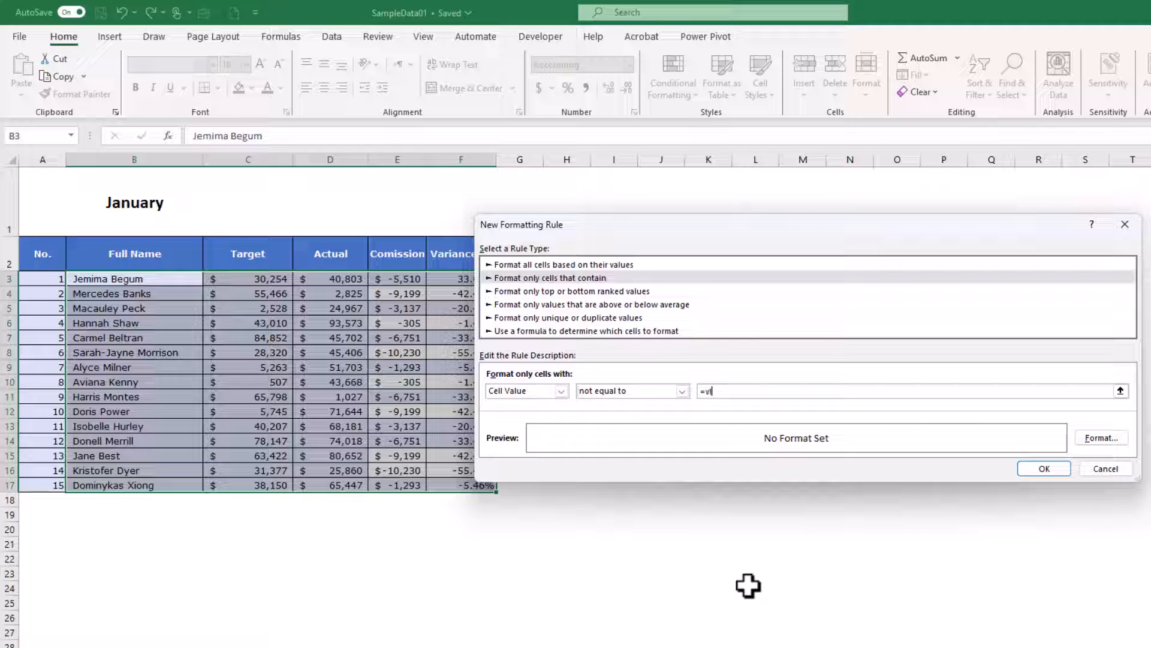
pyautogui.write('ookup(')
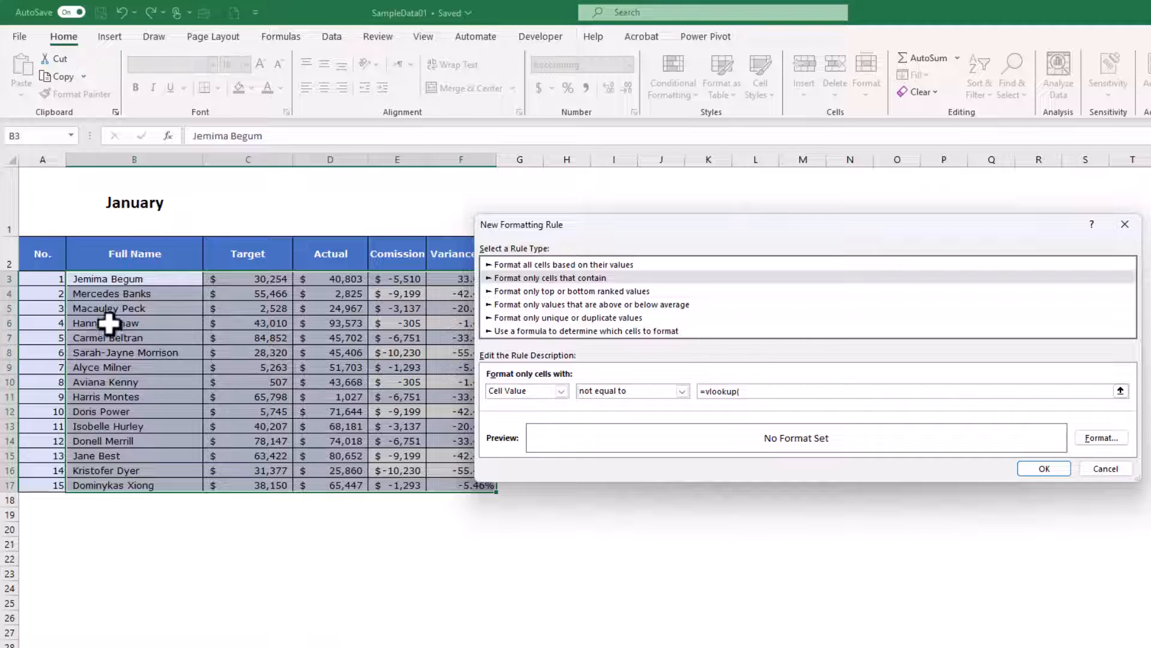
pyautogui.click(133, 277)
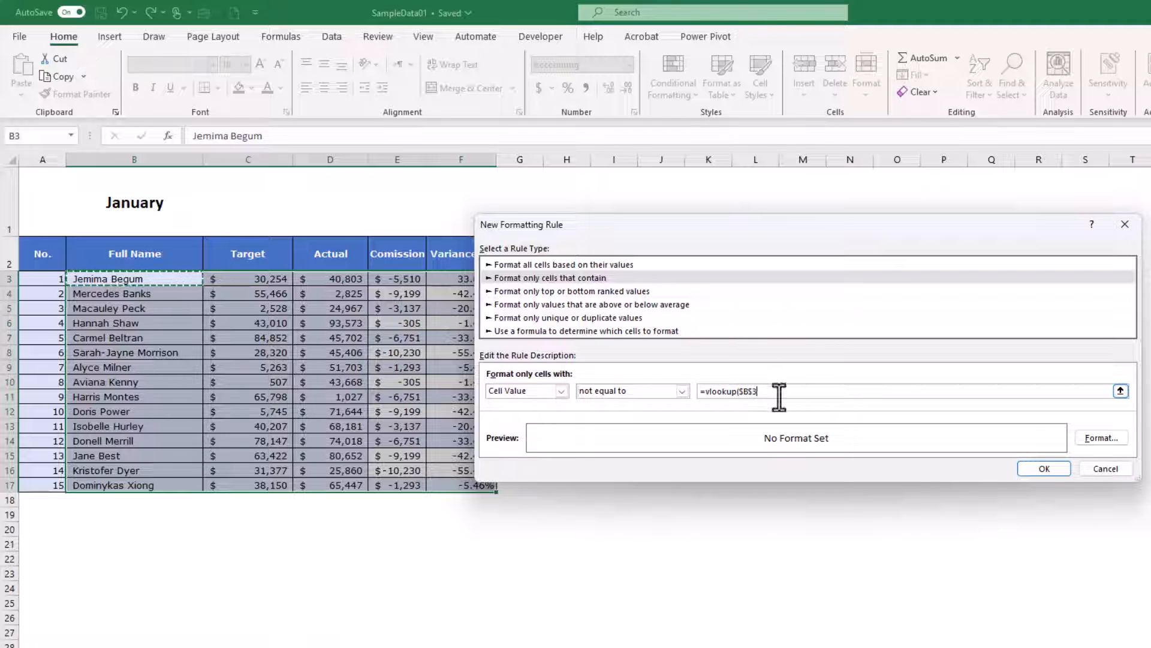
pyautogui.press('Left')
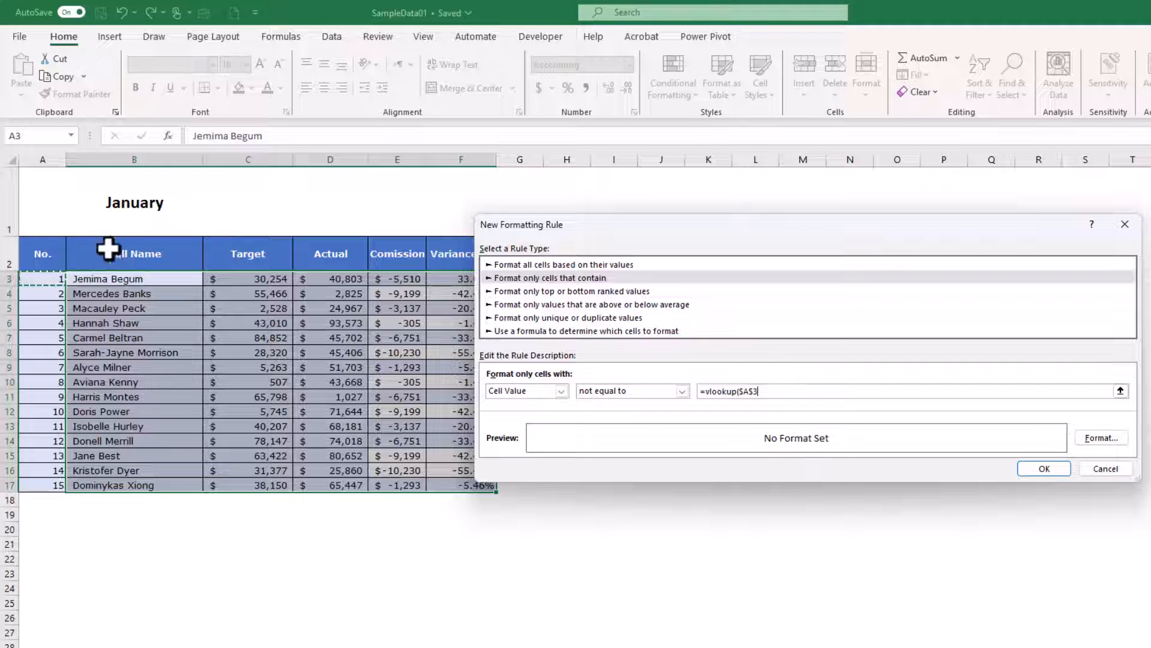
pyautogui.click(130, 280)
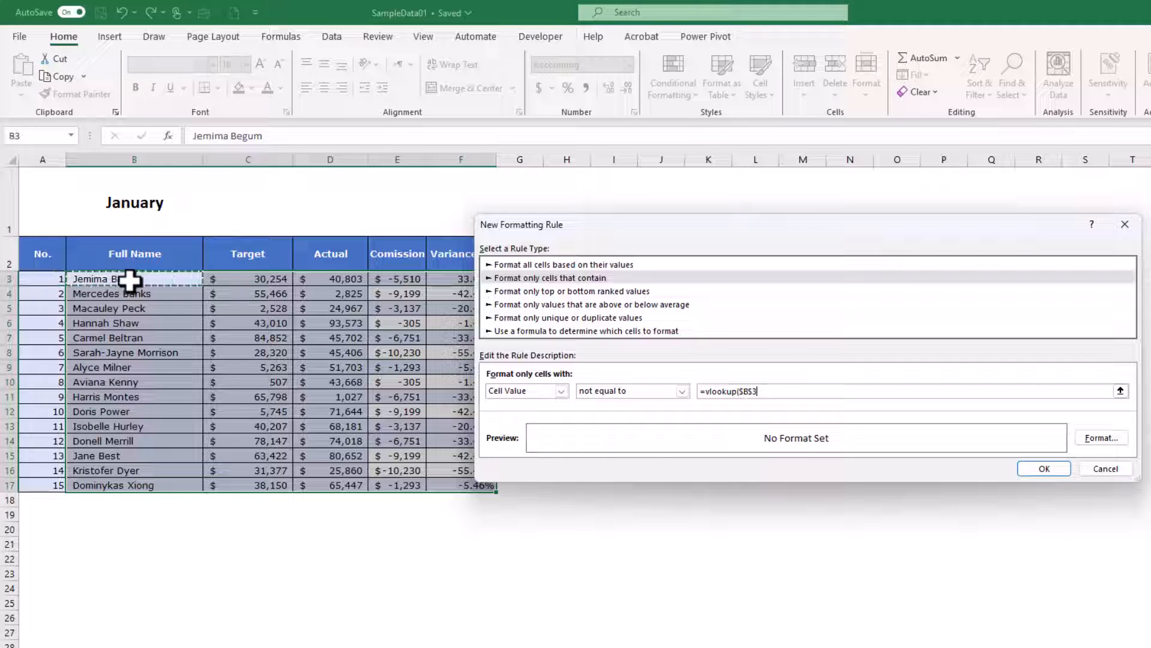
pyautogui.click(754, 392)
pyautogui.press('BackSpace')
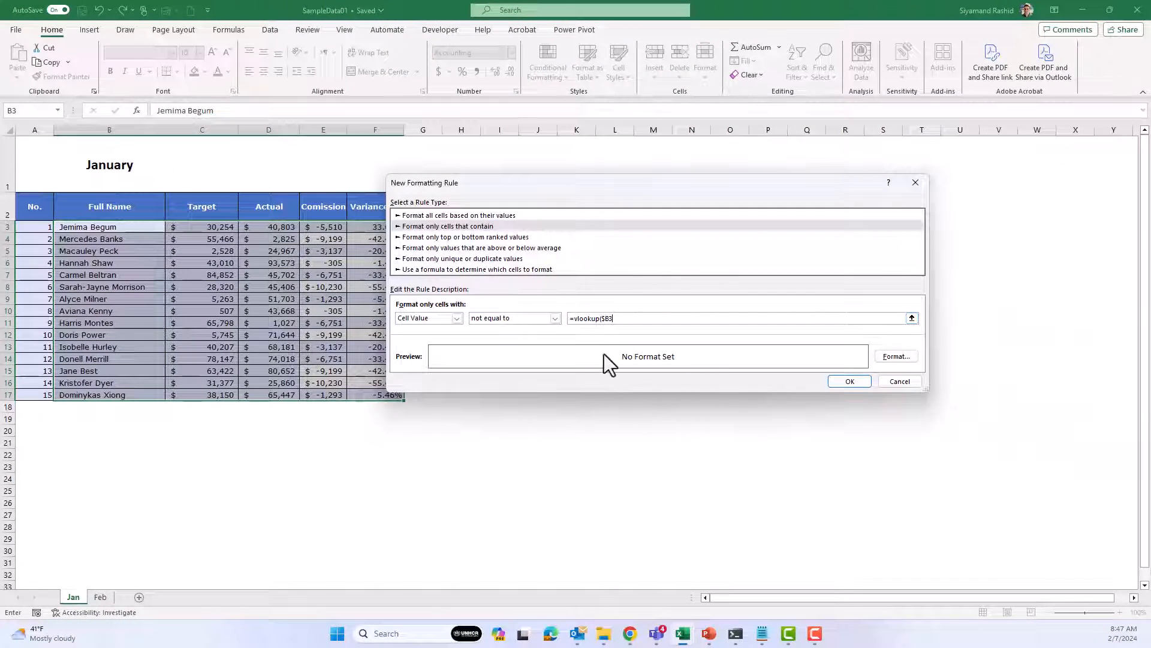
pyautogui.write(',')
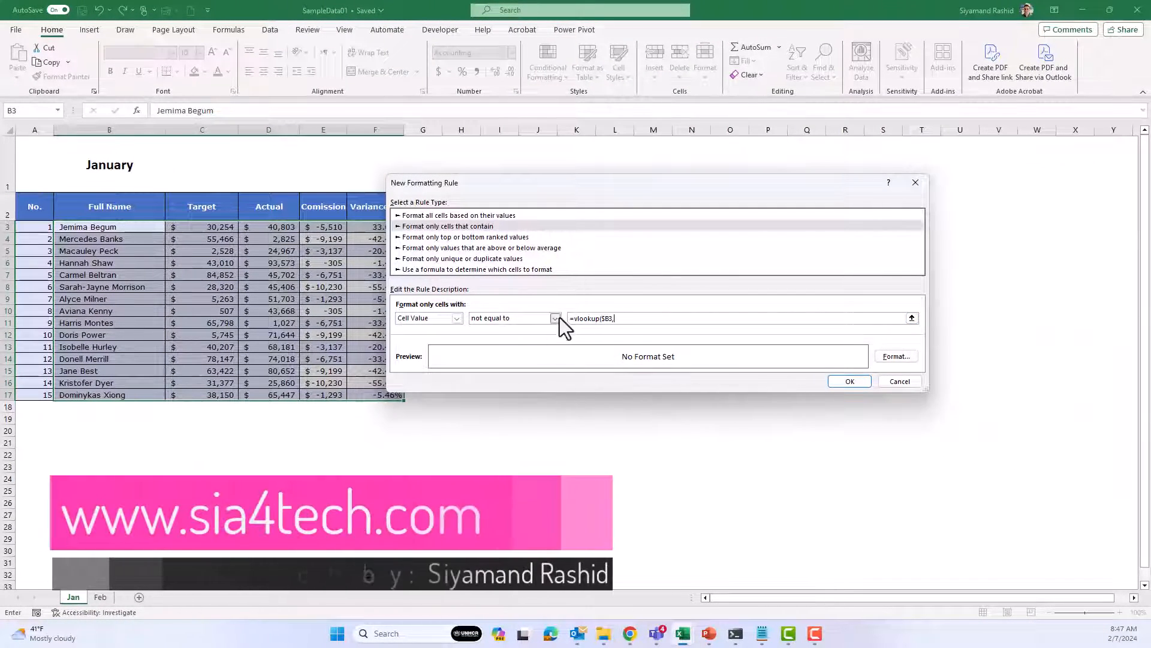
# Complete the VLOOKUP formula with the table range Feb!$B$3:$F$17, column index column()-1 and False for an exact match
pyautogui.click(103, 597)
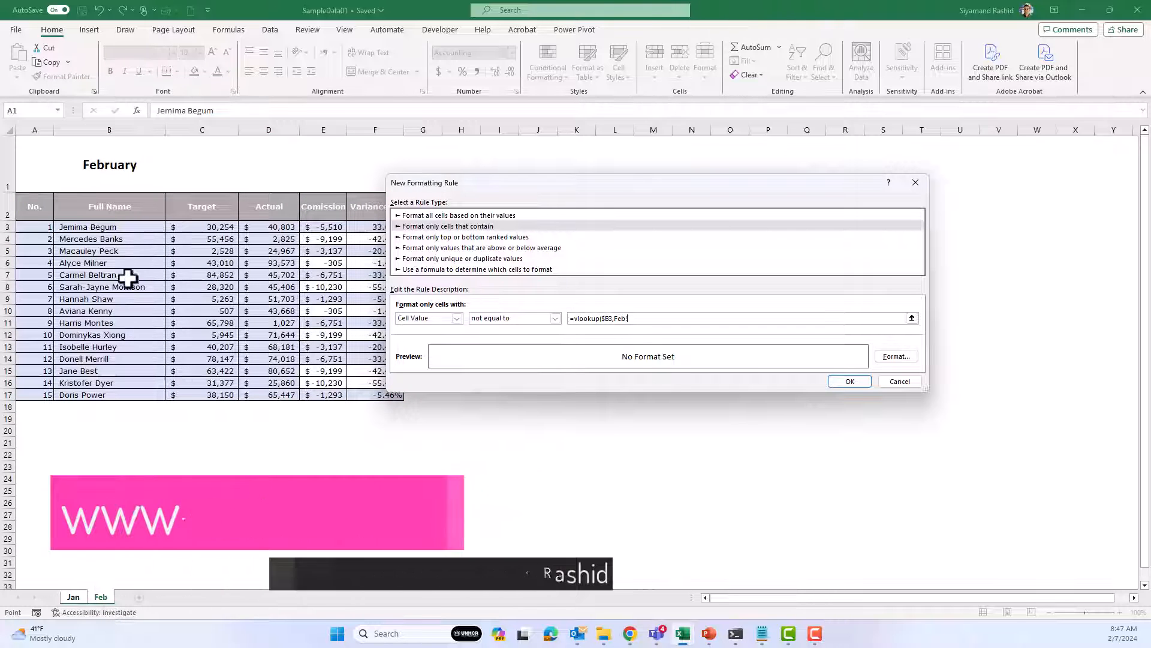
pyautogui.moveTo(103, 226); pyautogui.dragTo(377, 393)
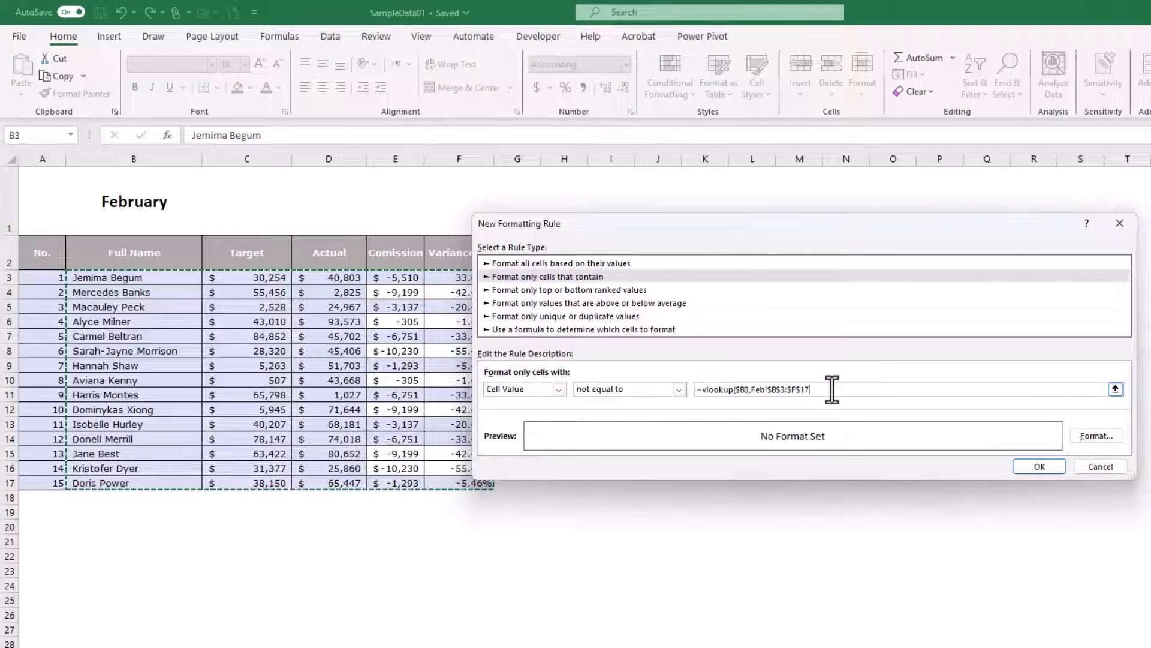
pyautogui.write(',col')
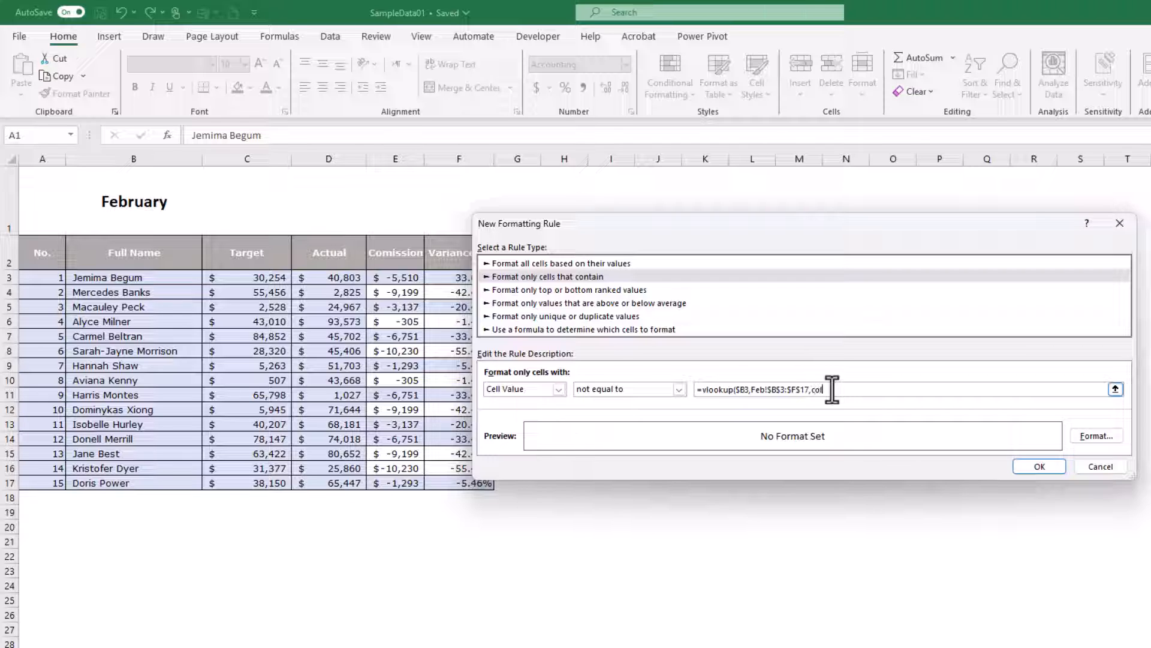
pyautogui.write('umn(')
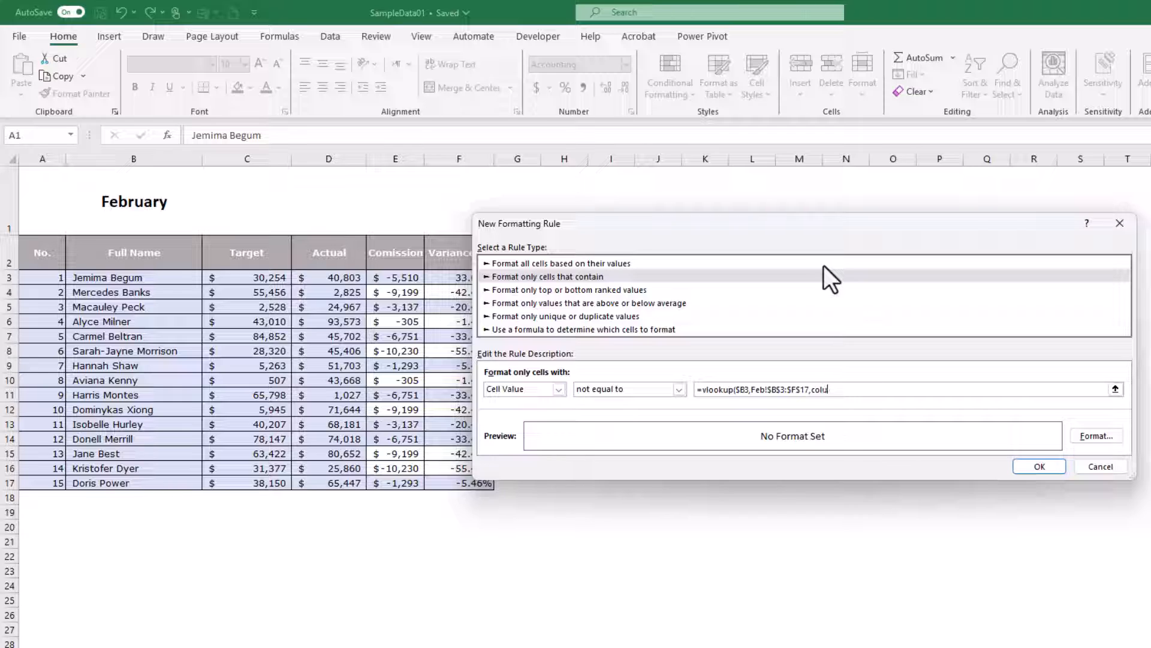
pyautogui.write(')-1,Fa')
pyautogui.write('lse)')
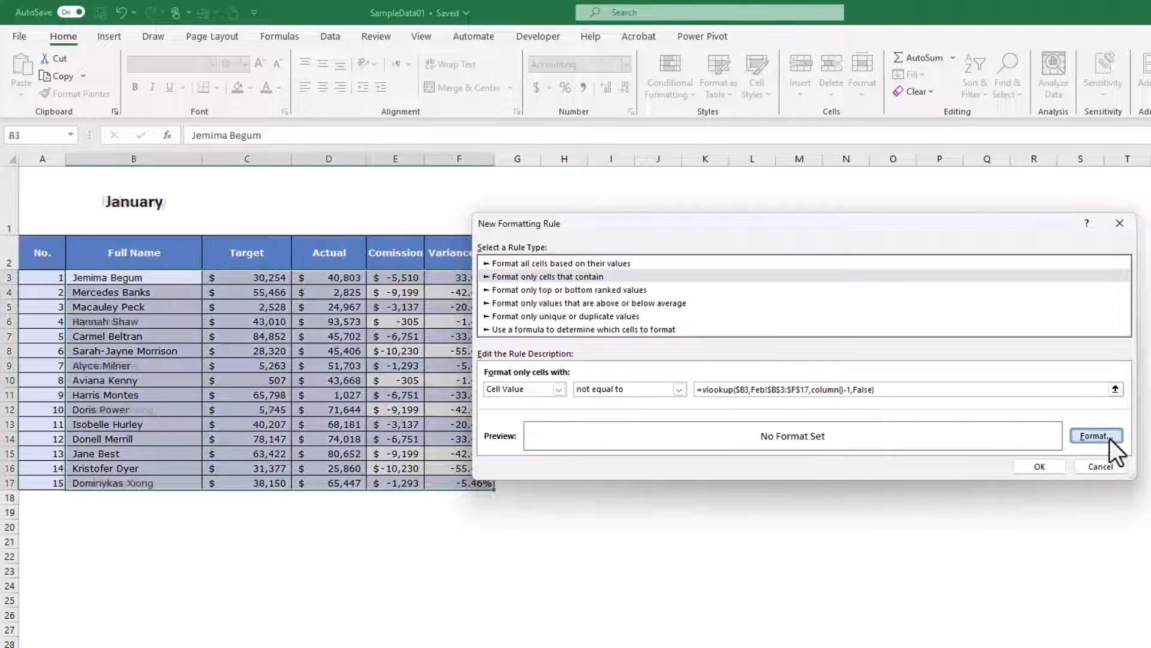
# Give the rule a green fill and apply it to the selected January data
pyautogui.click(1094, 436)
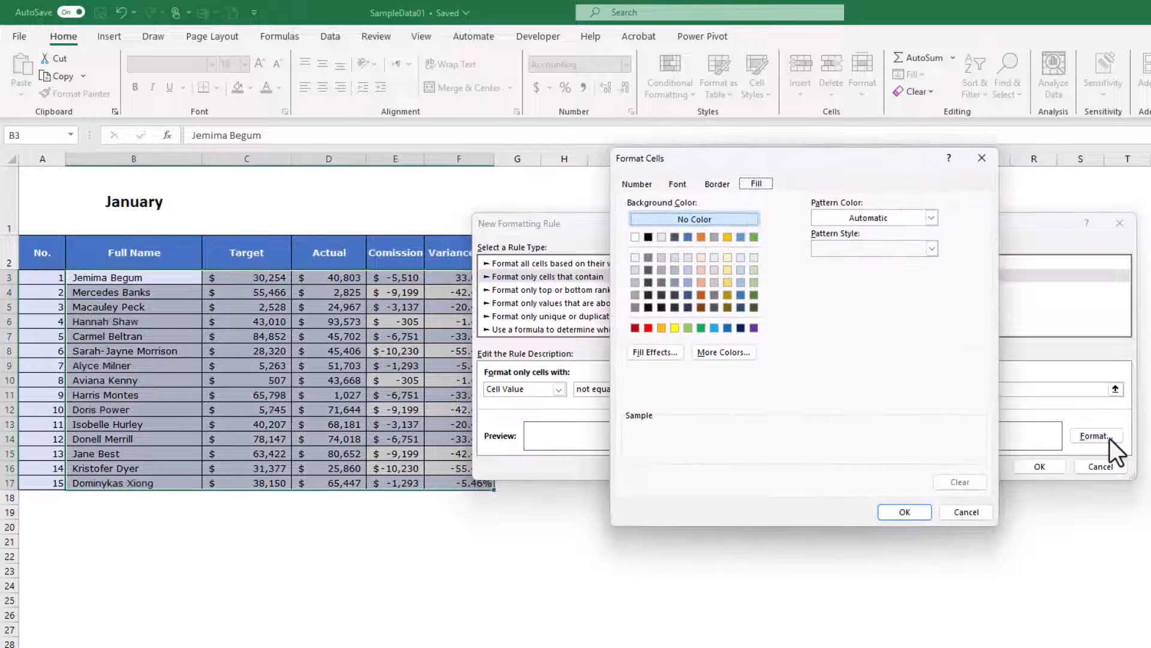
pyautogui.click(702, 330)
pyautogui.click(921, 513)
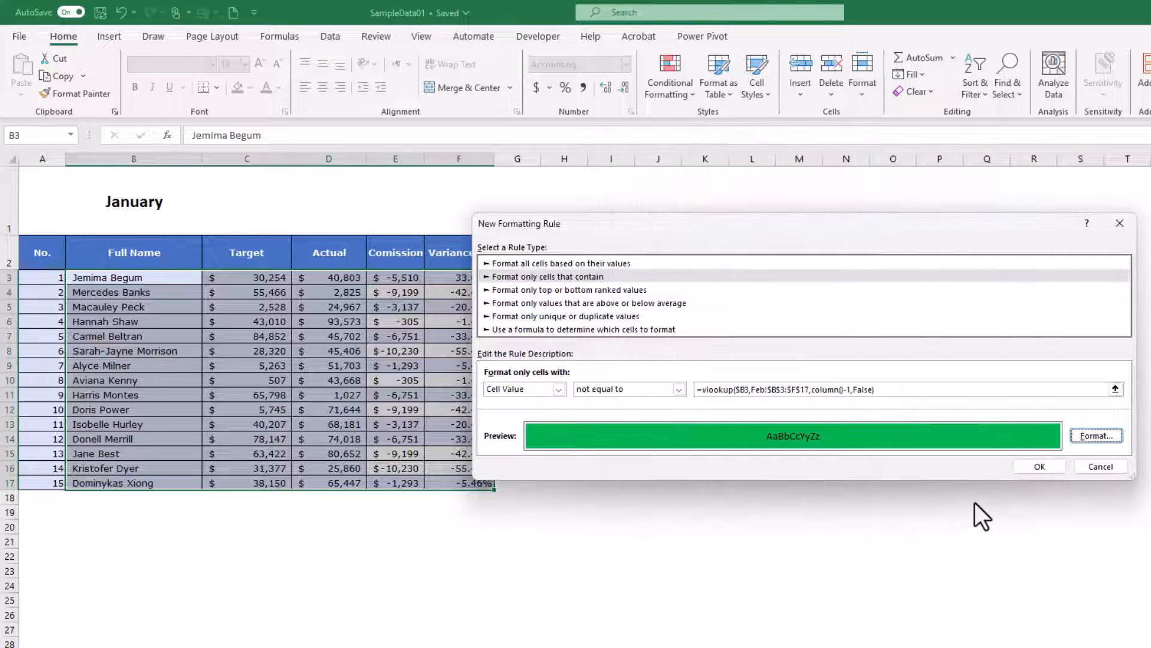
pyautogui.click(1029, 469)
pyautogui.click(1085, 465)
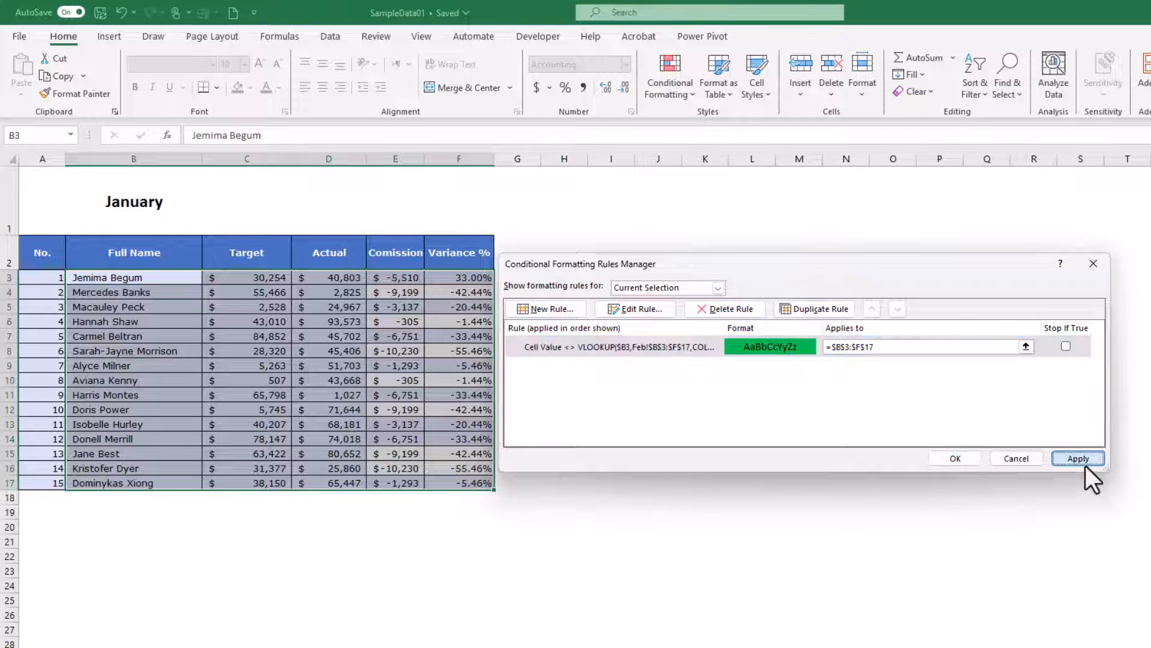
pyautogui.click(953, 457)
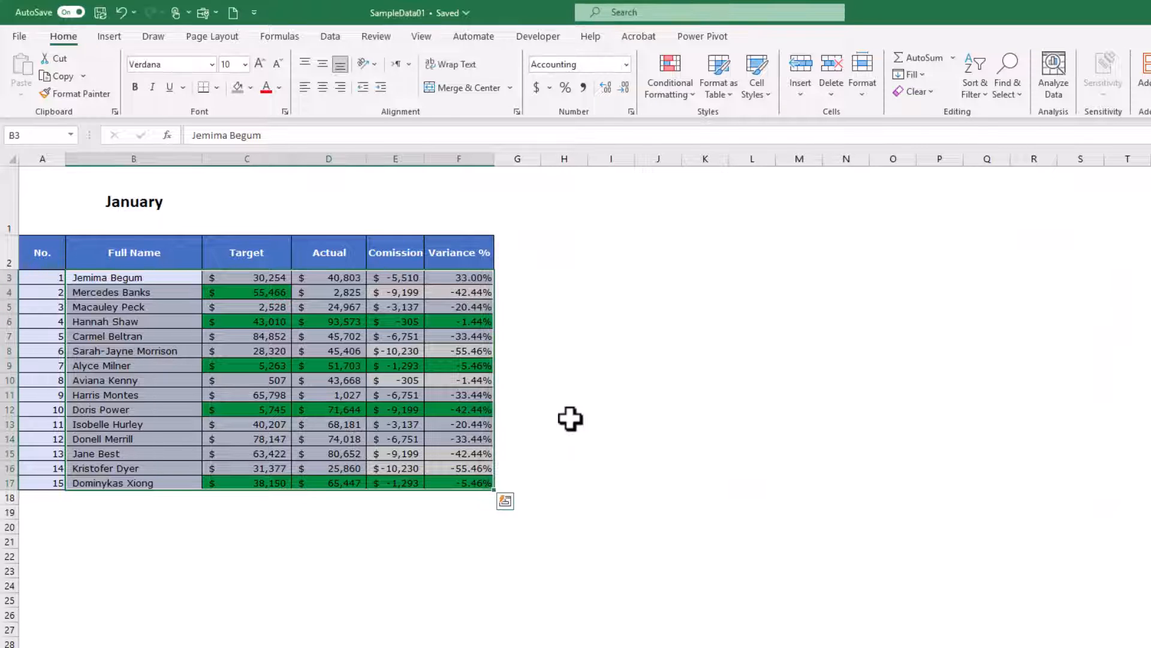
# Compare target cell C4 on the Jan and Feb sheets, and set C4 on the Jan sheet to 22
pyautogui.click(90, 305)
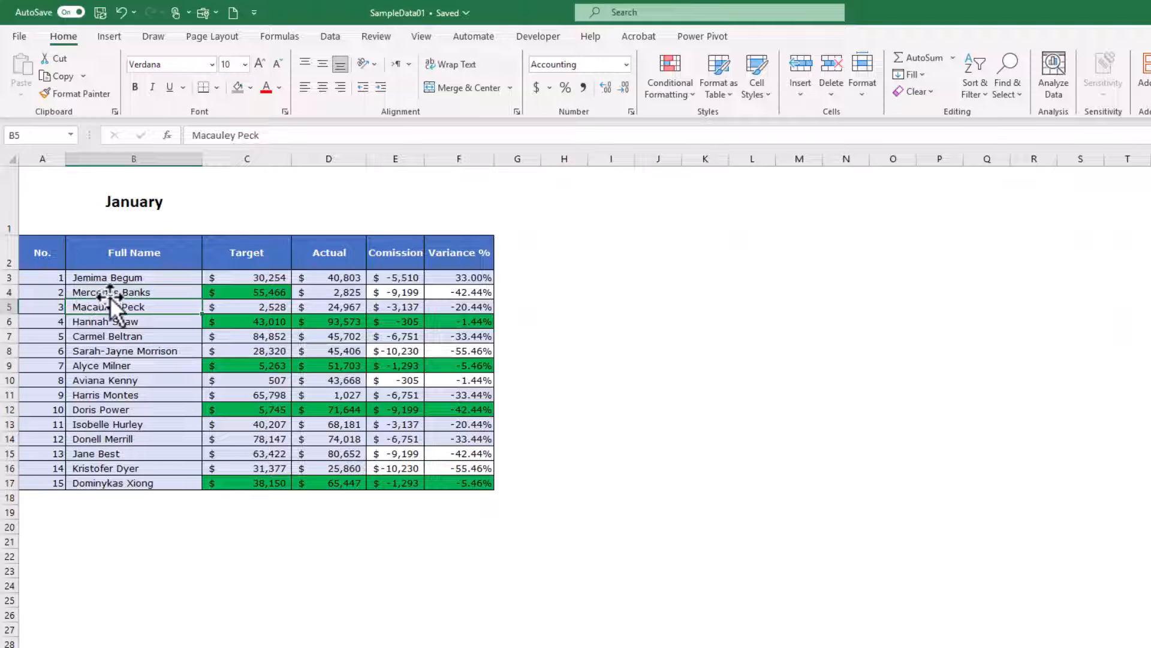
pyautogui.click(270, 293)
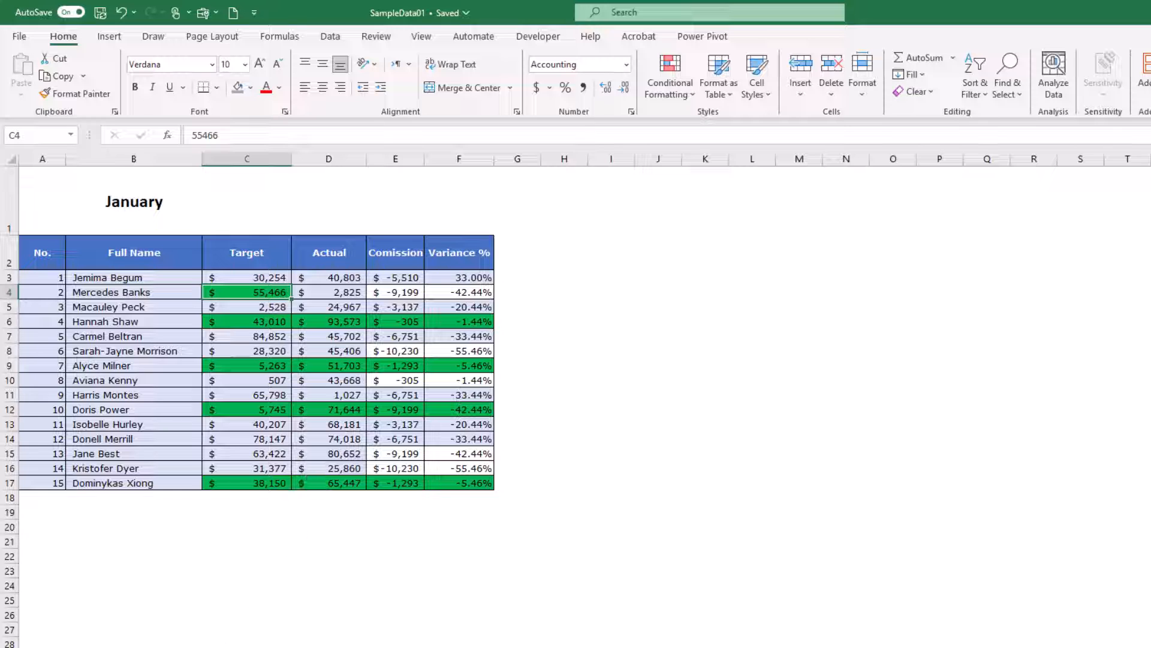
pyautogui.hotkey('ctrl', 'pagedown')
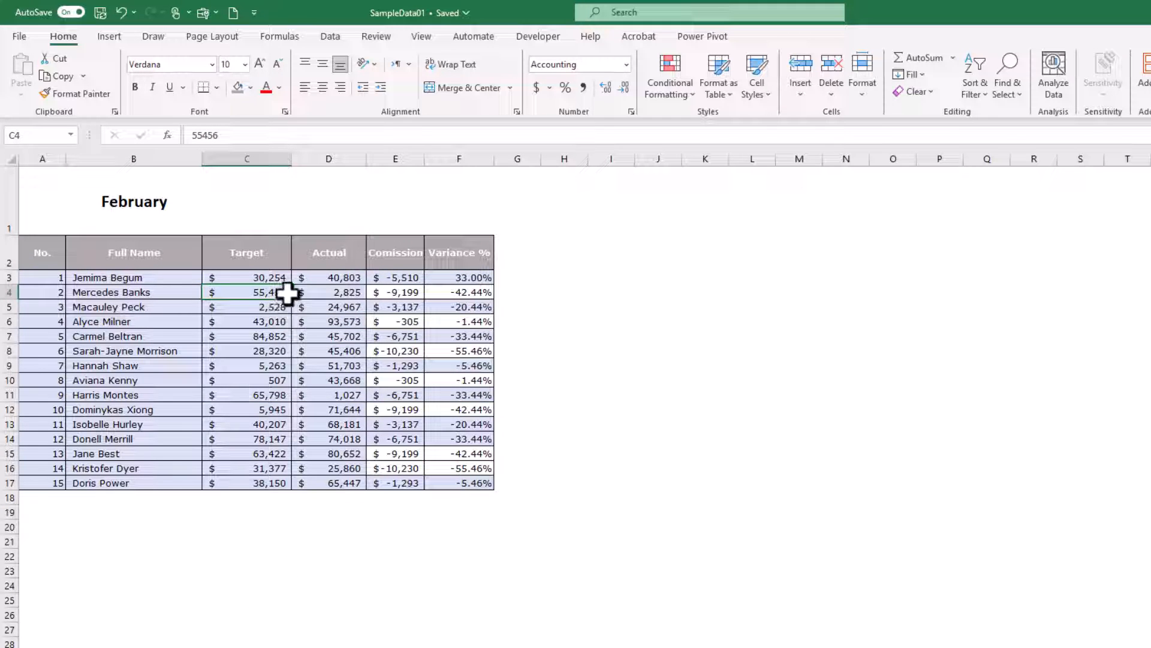
pyautogui.hotkey('ctrl', 'pageup')
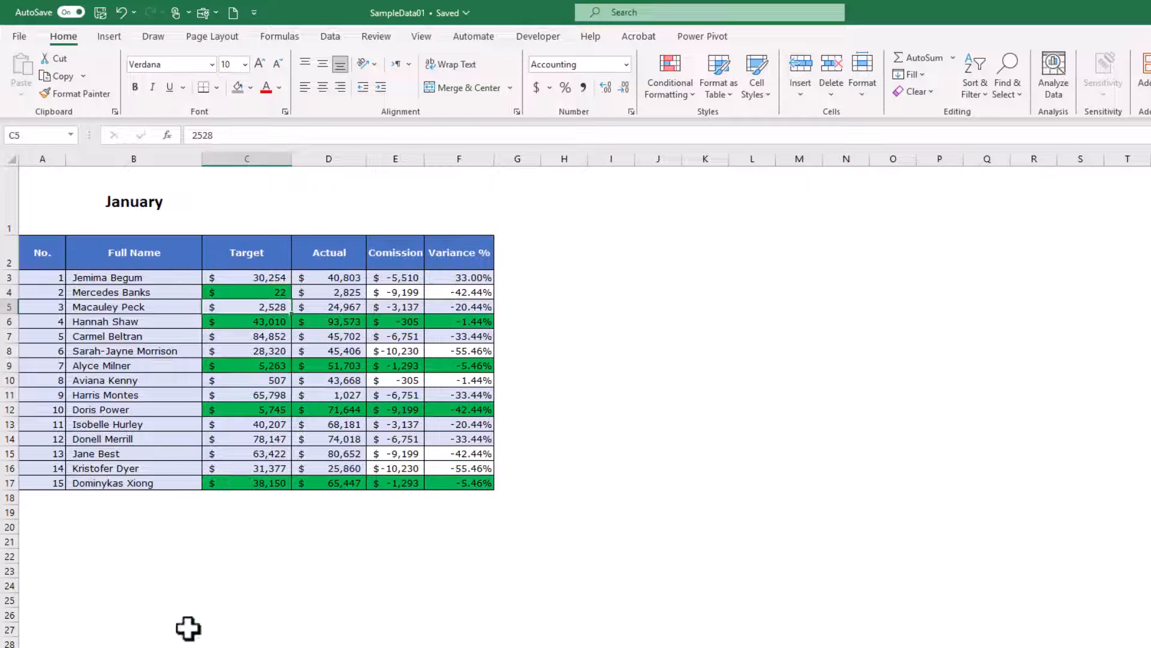
# Set target cell C4 on the Feb sheet to 22 and return to the Jan sheet to check its highlighting
pyautogui.hotkey('ctrl', 'pagedown')
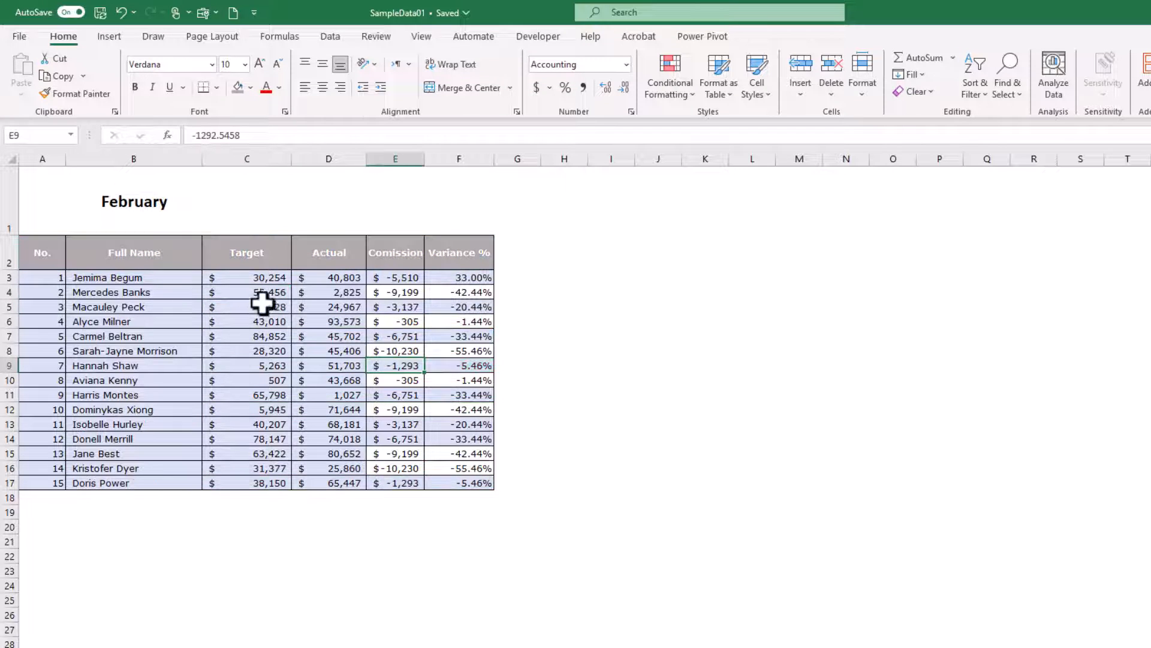
pyautogui.click(270, 292)
pyautogui.write('22')
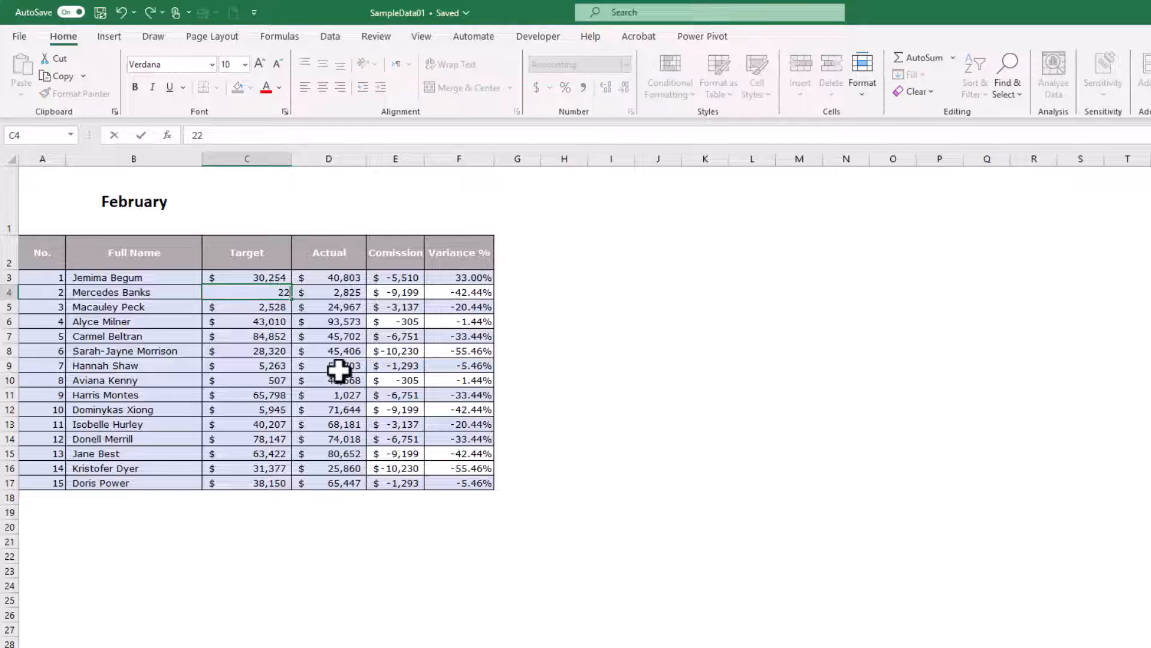
pyautogui.press('Return')
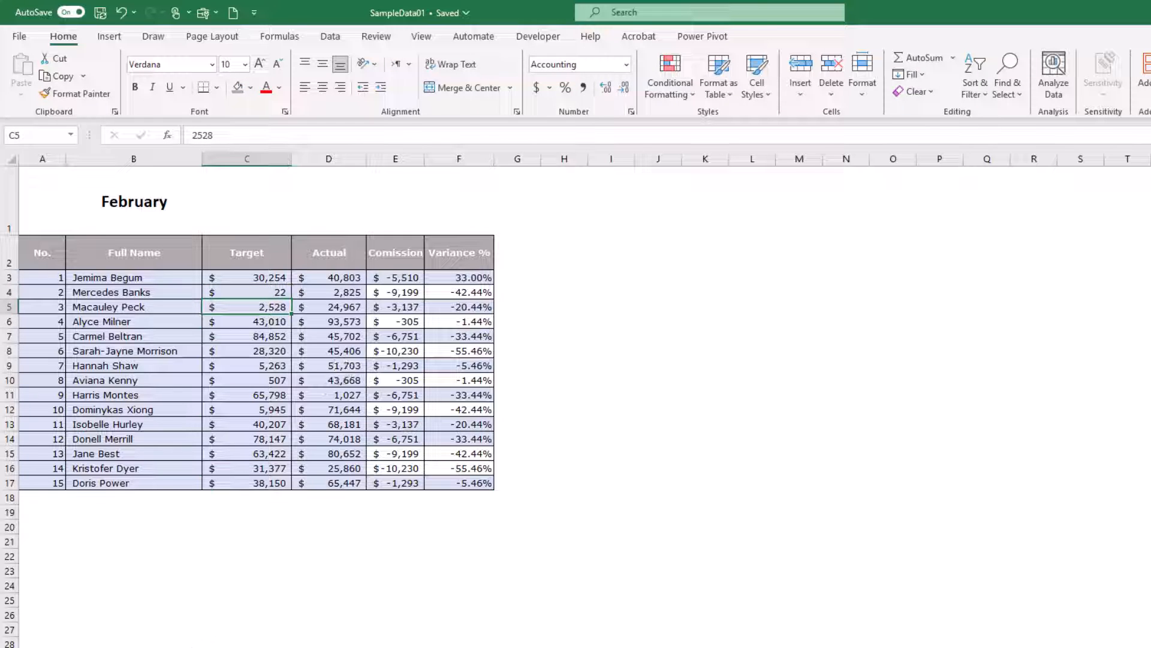
pyautogui.hotkey('ctrl', 'pageup')
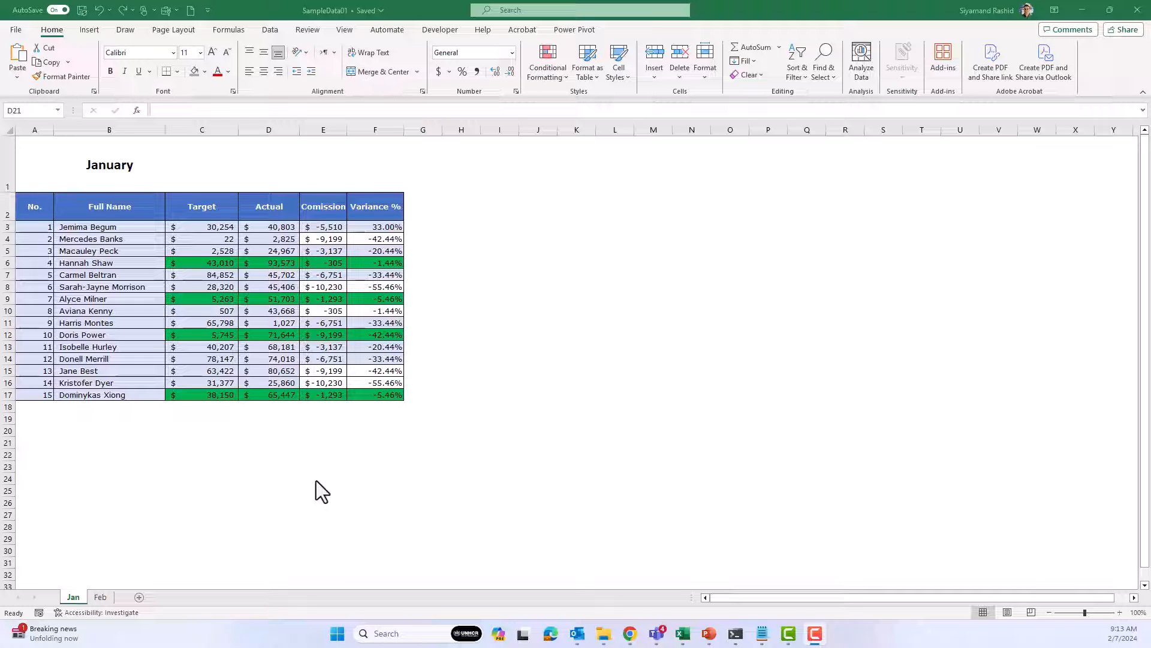
# Insert a blank column before the No. column on the Jan sheet
pyautogui.click(226, 441)
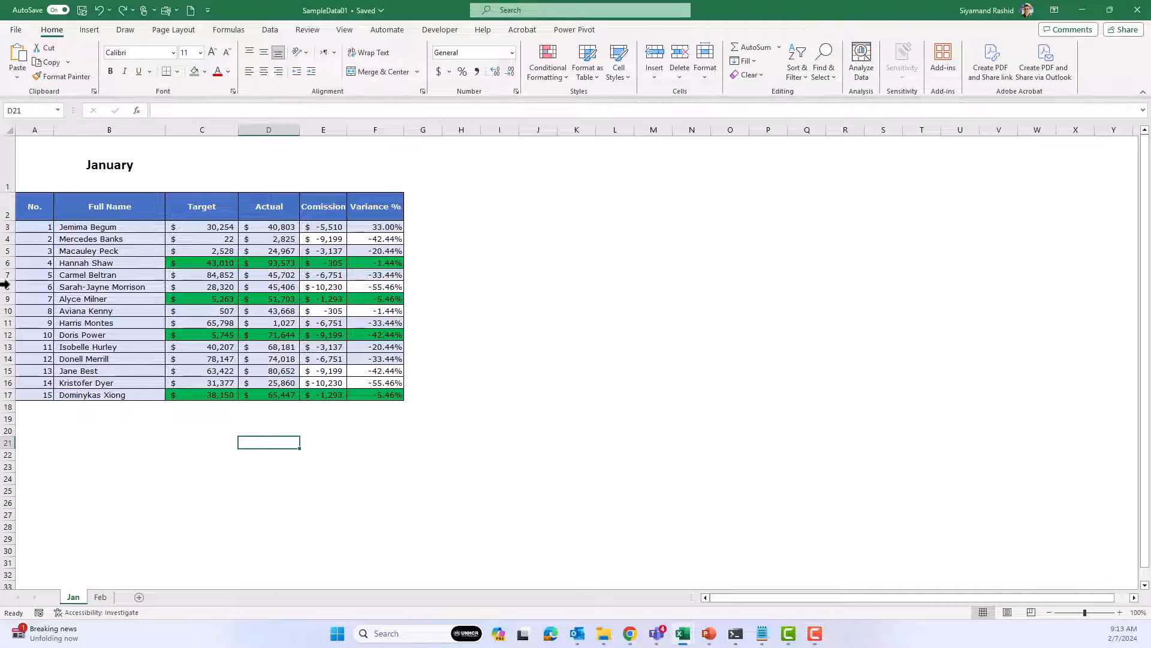
pyautogui.rightClick(33, 130)
pyautogui.click(85, 251)
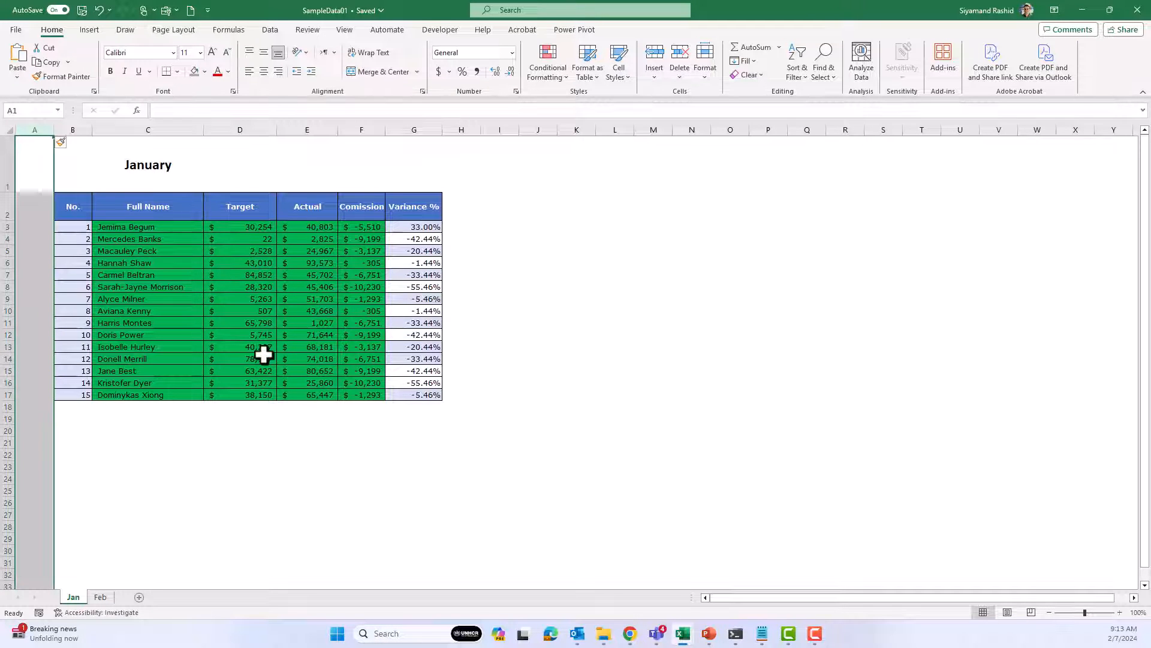
# Set the VLOOKUP column index to COLUMN()-2 in the conditional formatting rule for the January data in C3:G17 and apply it
pyautogui.moveTo(133, 229); pyautogui.dragTo(412, 390)
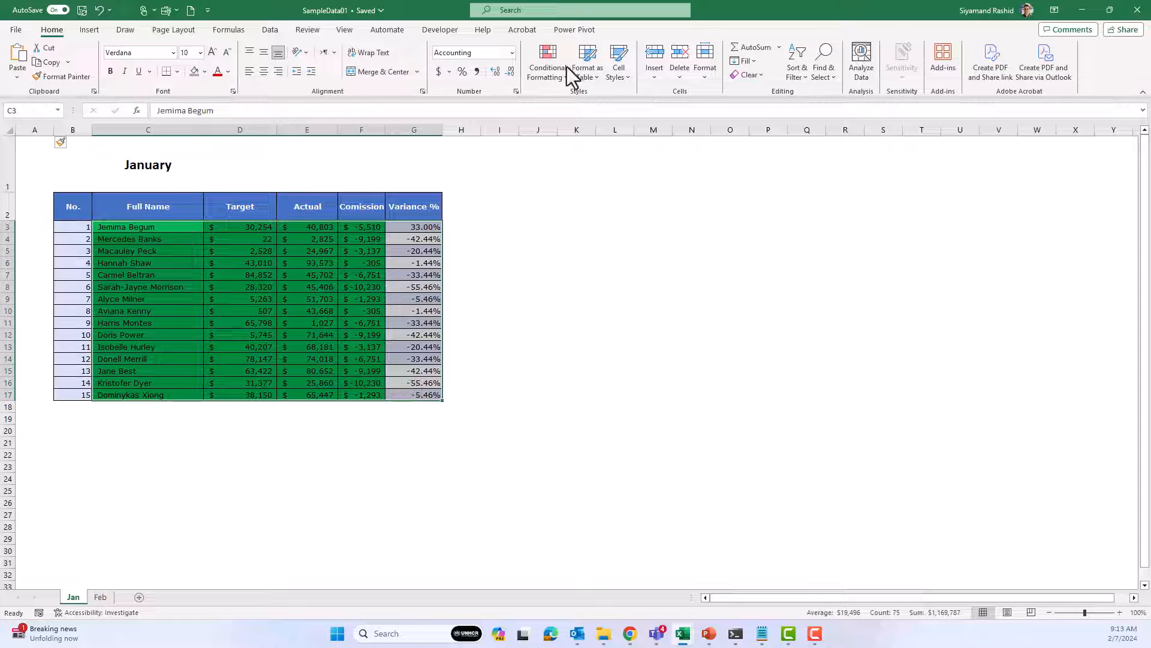
pyautogui.click(547, 63)
pyautogui.click(579, 254)
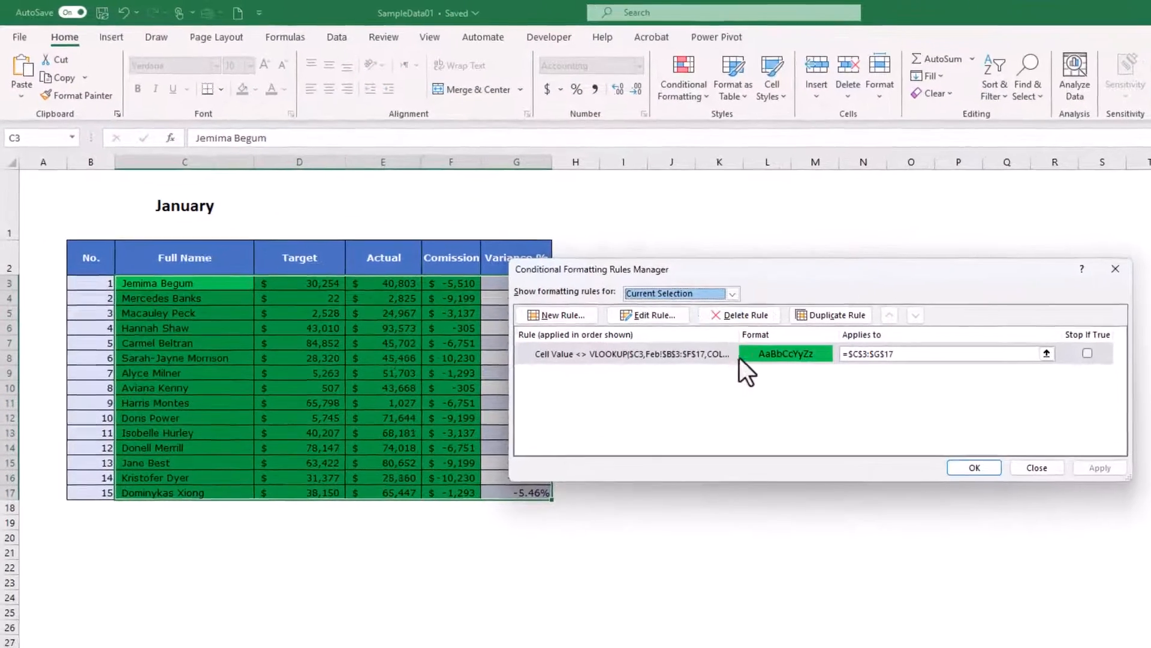
pyautogui.doubleClick(711, 360)
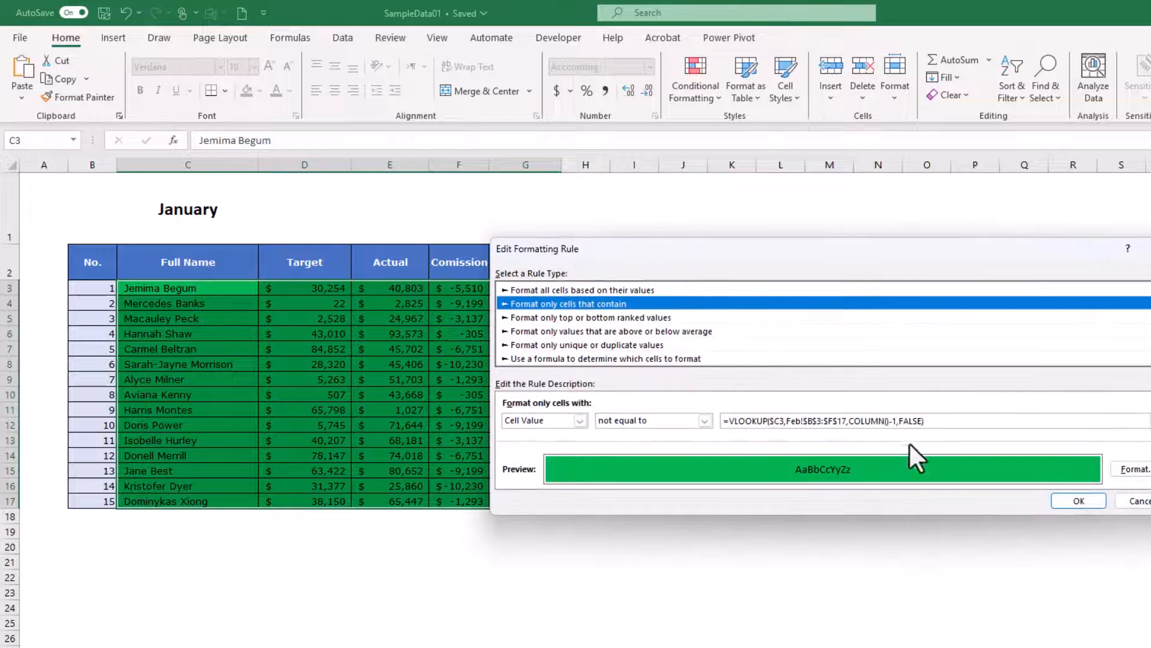
pyautogui.click(894, 421)
pyautogui.click(893, 422)
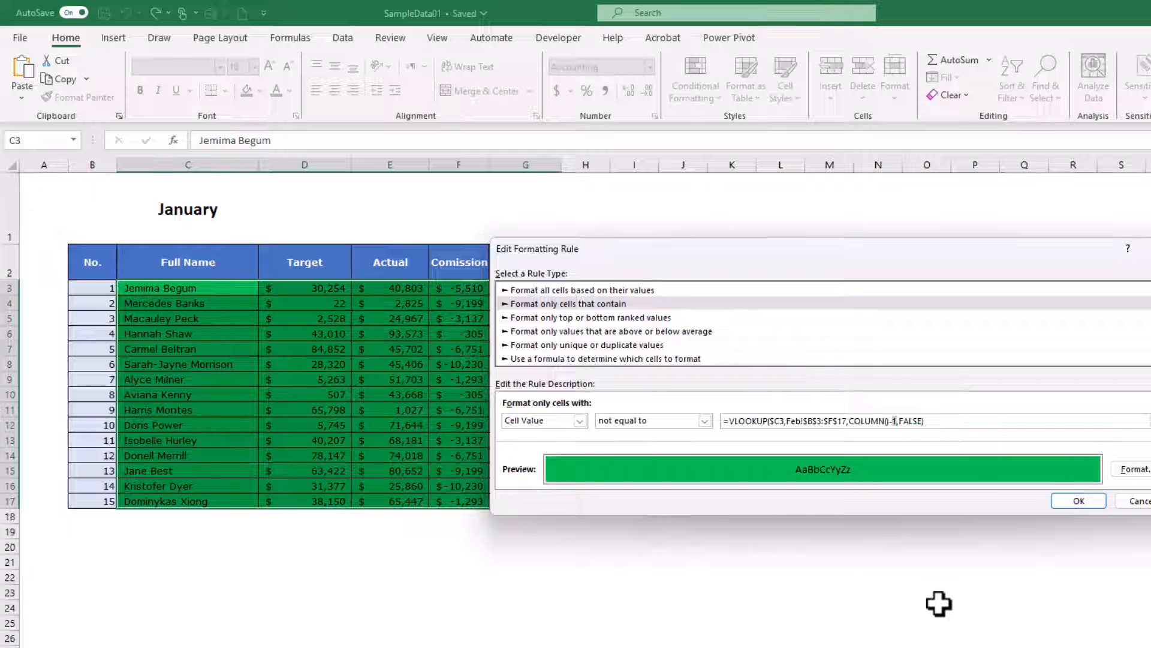
pyautogui.press('BackSpace')
pyautogui.write('2')
pyautogui.click(1079, 500)
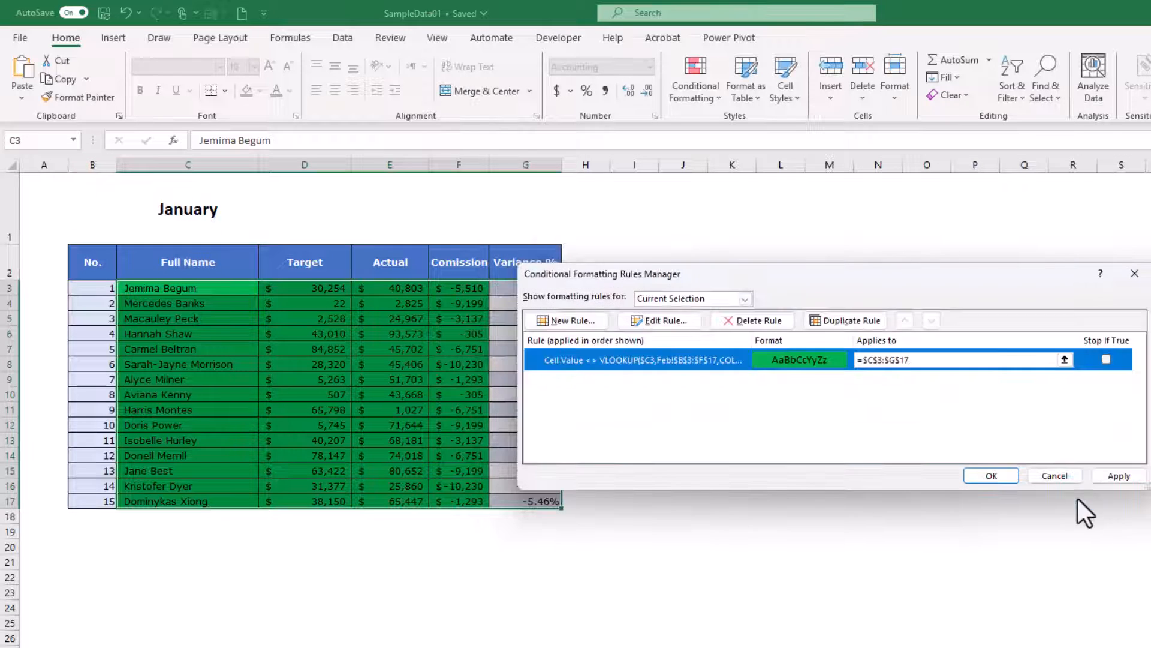
pyautogui.click(1005, 480)
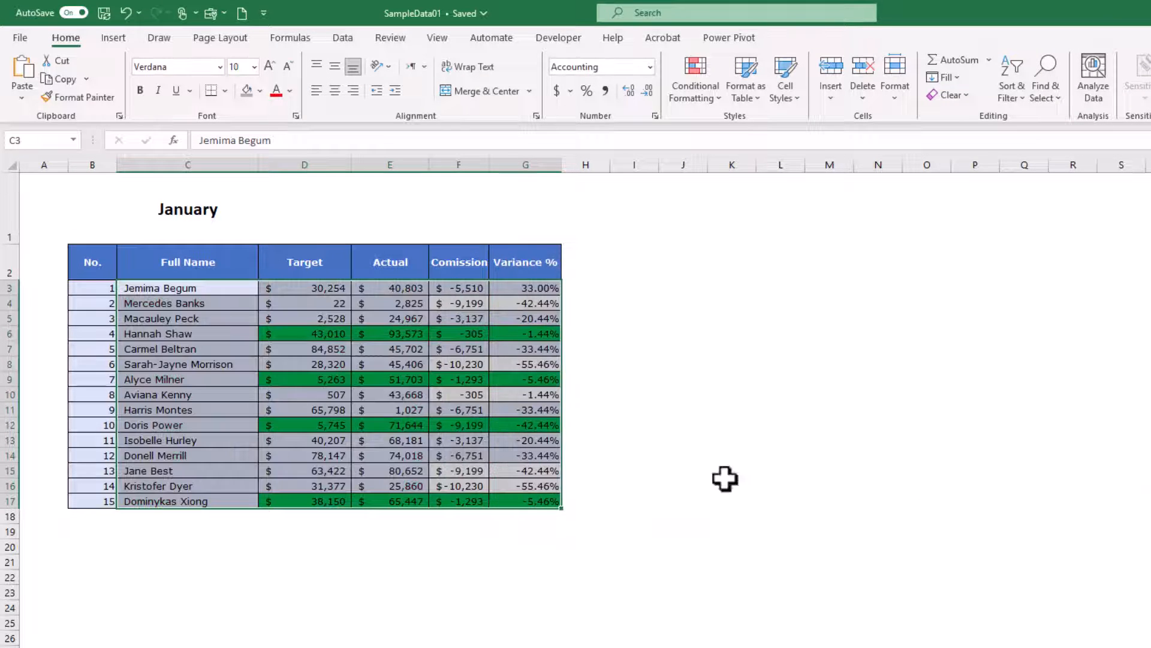
pyautogui.click(153, 409)
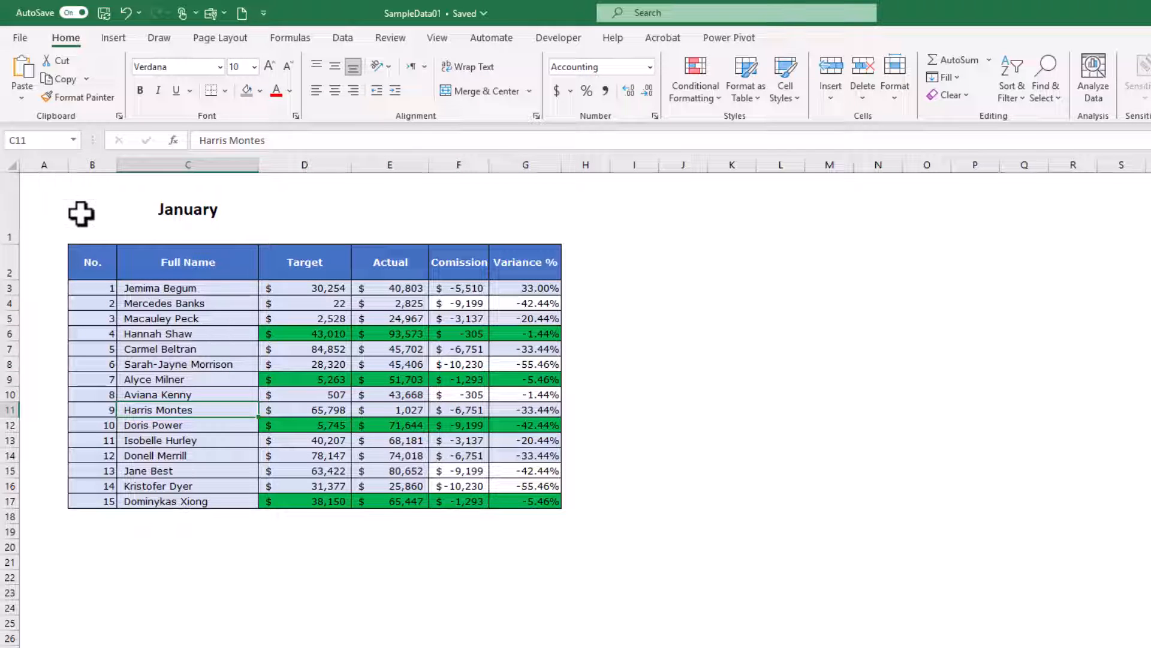
# Try to insert a column before the No. column on the Feb sheet and return to the Jan sheet
pyautogui.hotkey('ctrl', 'pagedown')
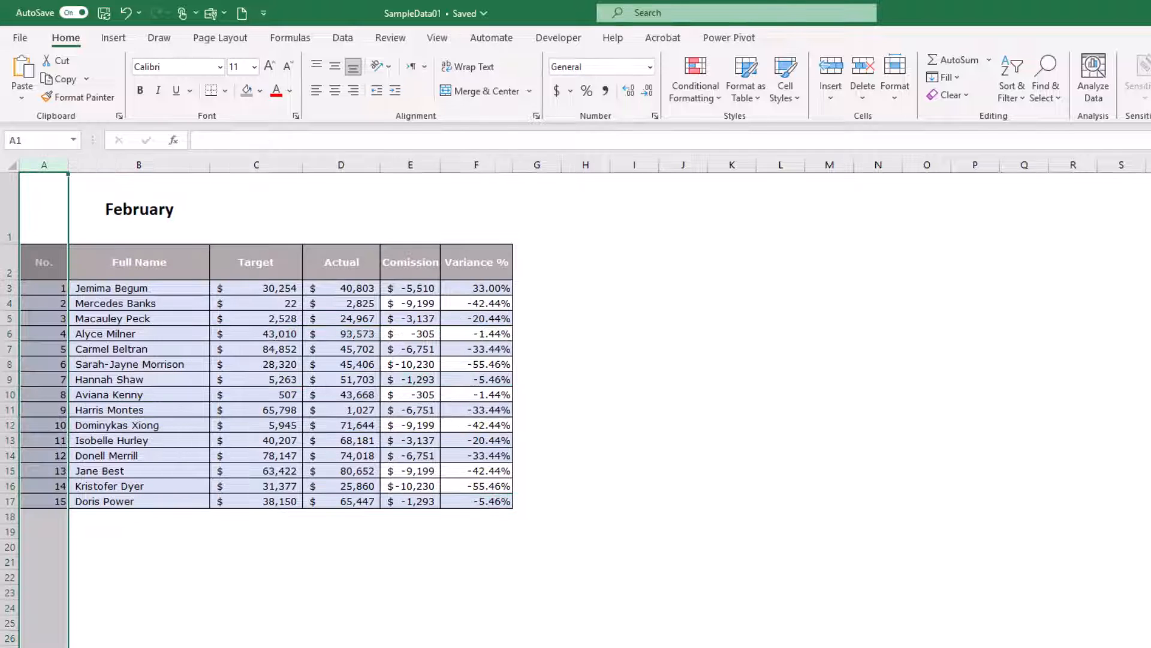
pyautogui.rightClick(49, 166)
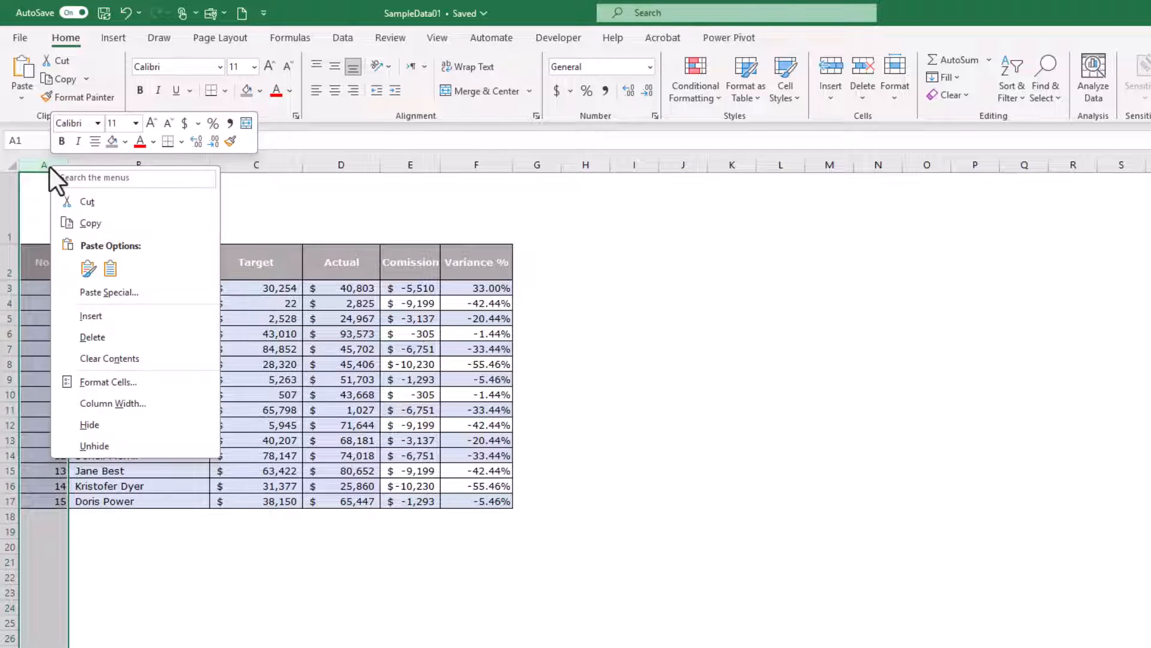
pyautogui.click(117, 316)
pyautogui.hotkey('ctrl', 'pageup')
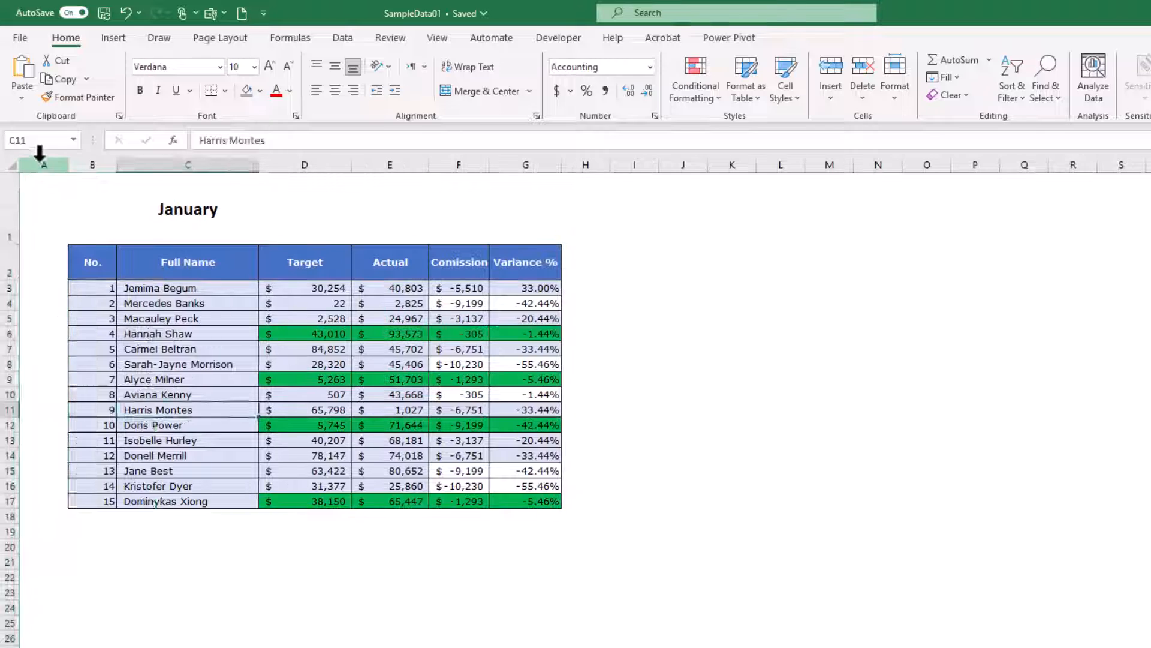
# Delete the blank column A and the No. column B from the Jan sheet
pyautogui.moveTo(40, 154); pyautogui.dragTo(85, 157)
pyautogui.rightClick(86, 166)
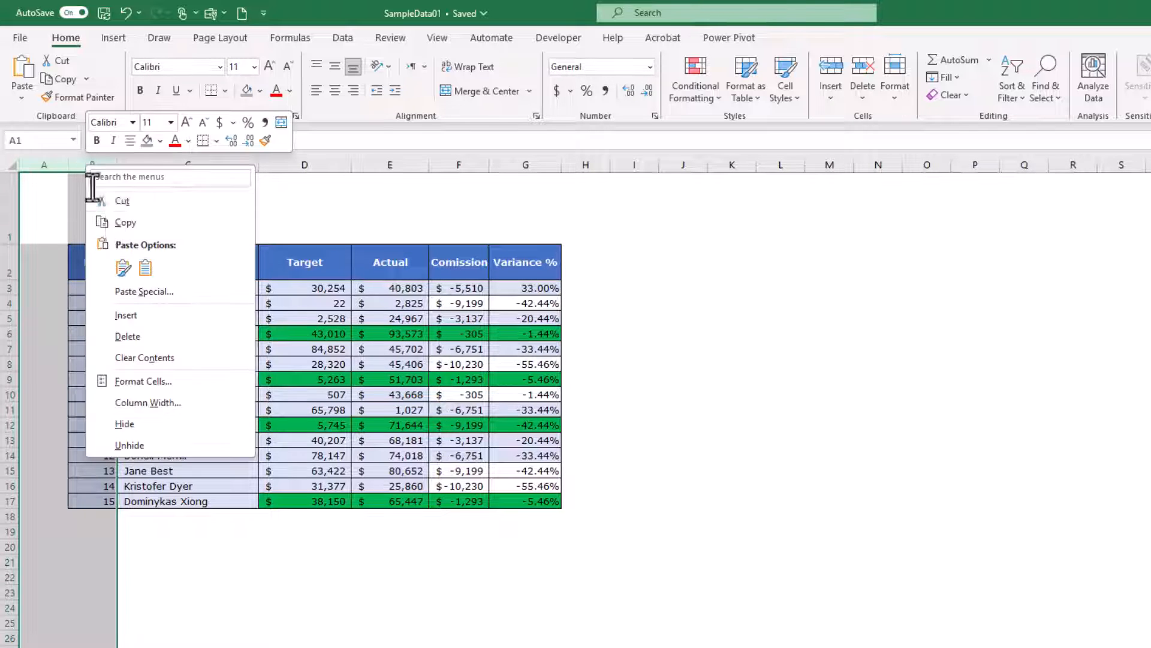
pyautogui.click(157, 331)
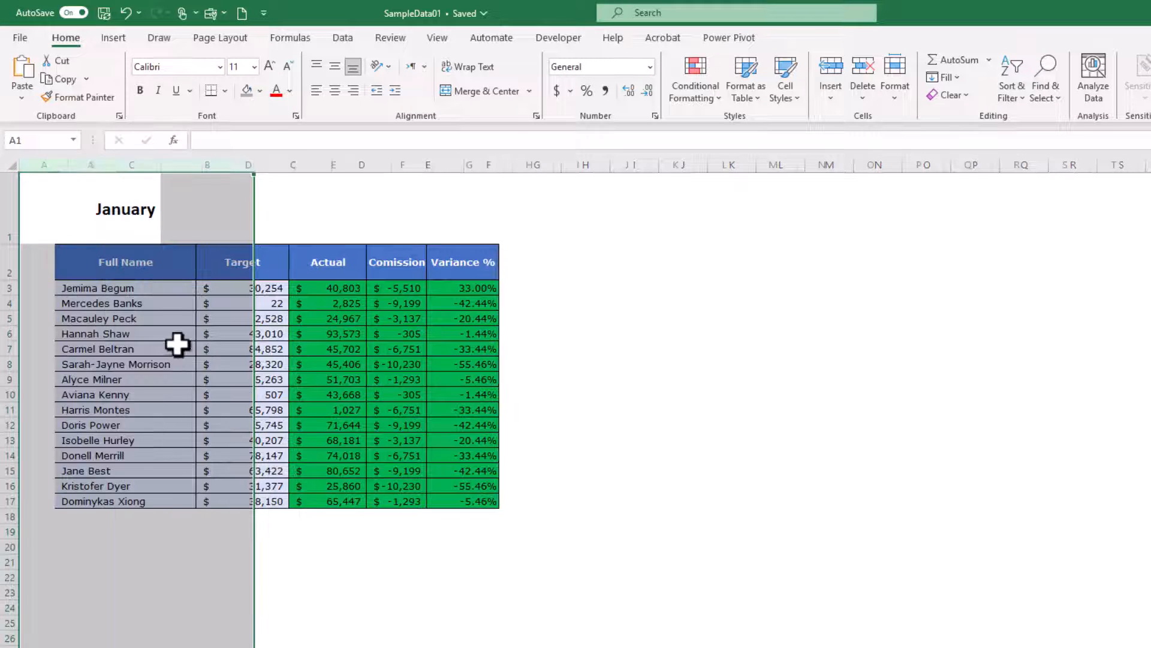
pyautogui.click(318, 407)
# Set the VLOOKUP column index to COLUMN() without an offset in the rule for A3:E17 and apply it
pyautogui.moveTo(105, 290); pyautogui.dragTo(421, 499)
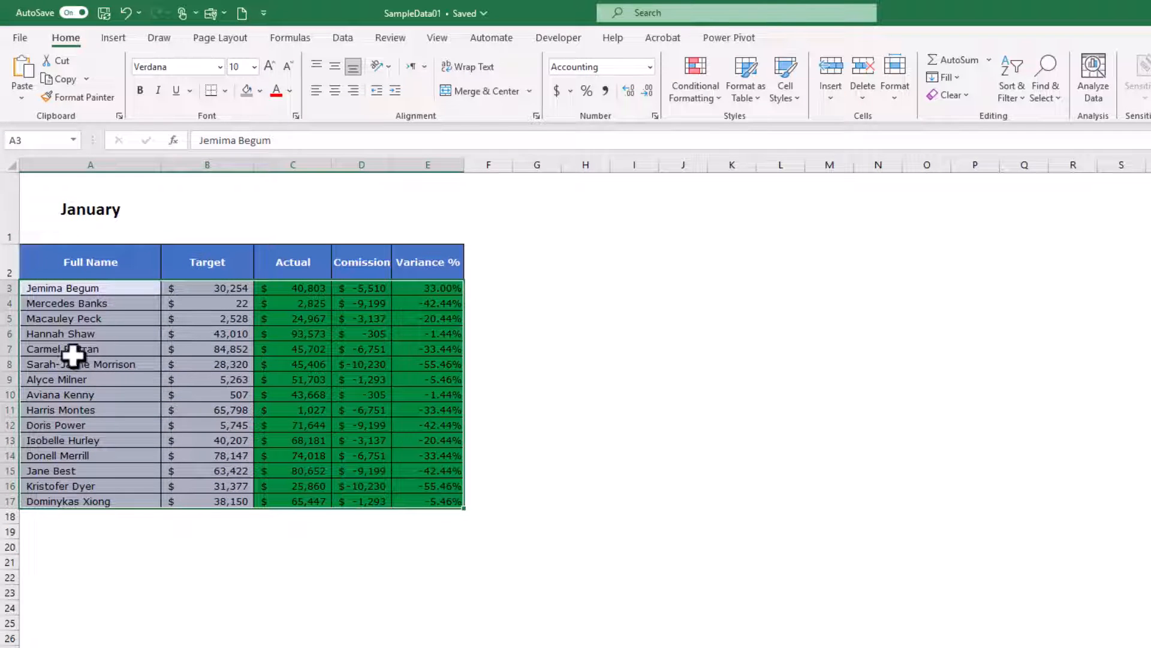
pyautogui.click(693, 99)
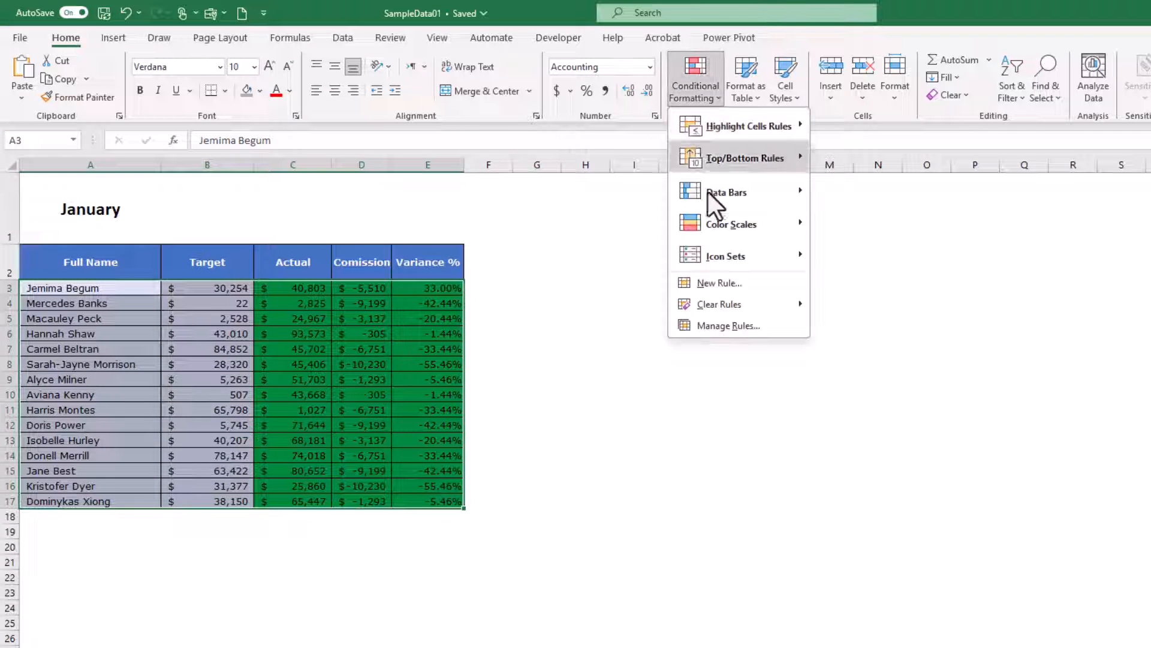
pyautogui.click(735, 327)
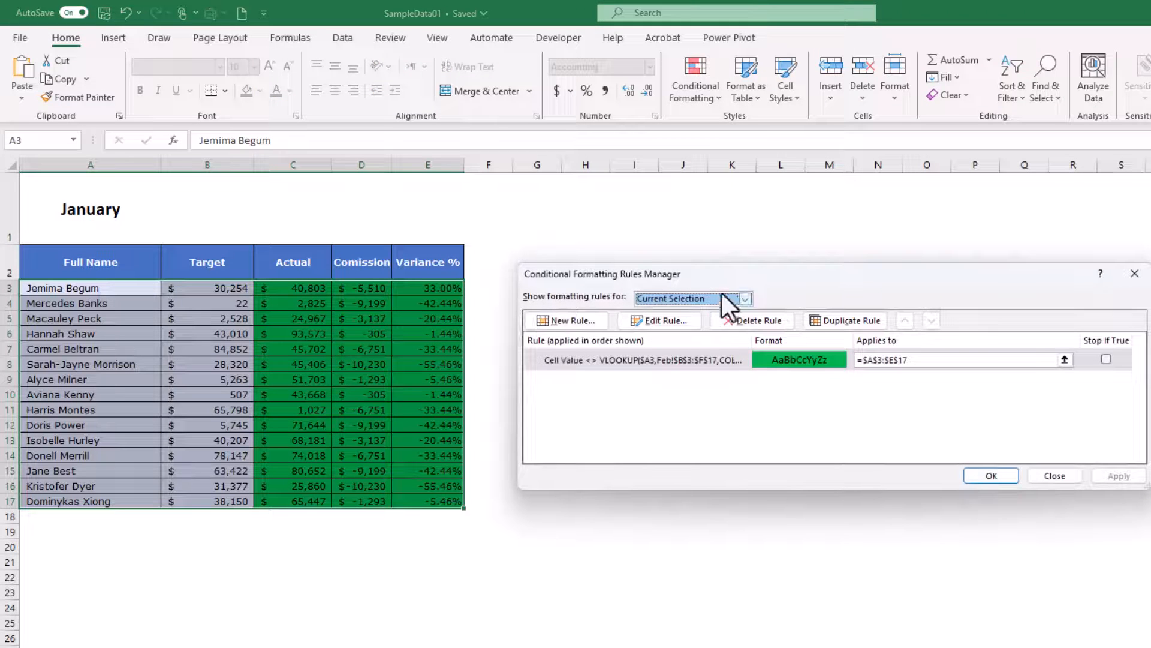
pyautogui.moveTo(725, 278); pyautogui.dragTo(645, 286)
pyautogui.doubleClick(613, 369)
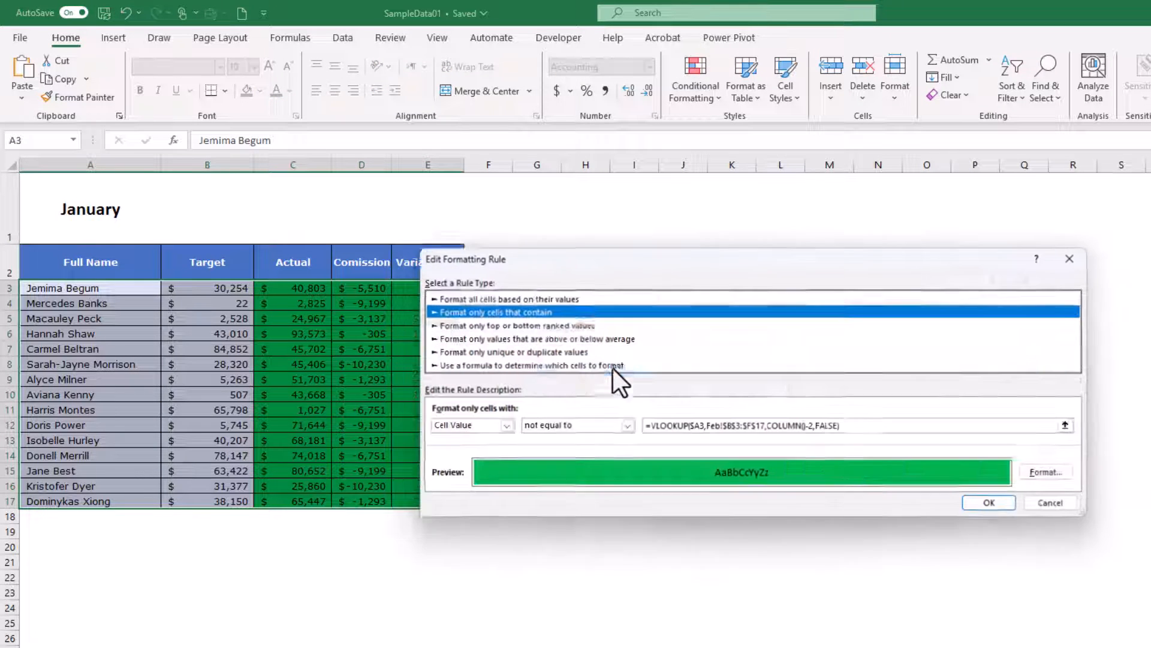
pyautogui.click(803, 428)
pyautogui.press('Delete')
pyautogui.press('Delete')
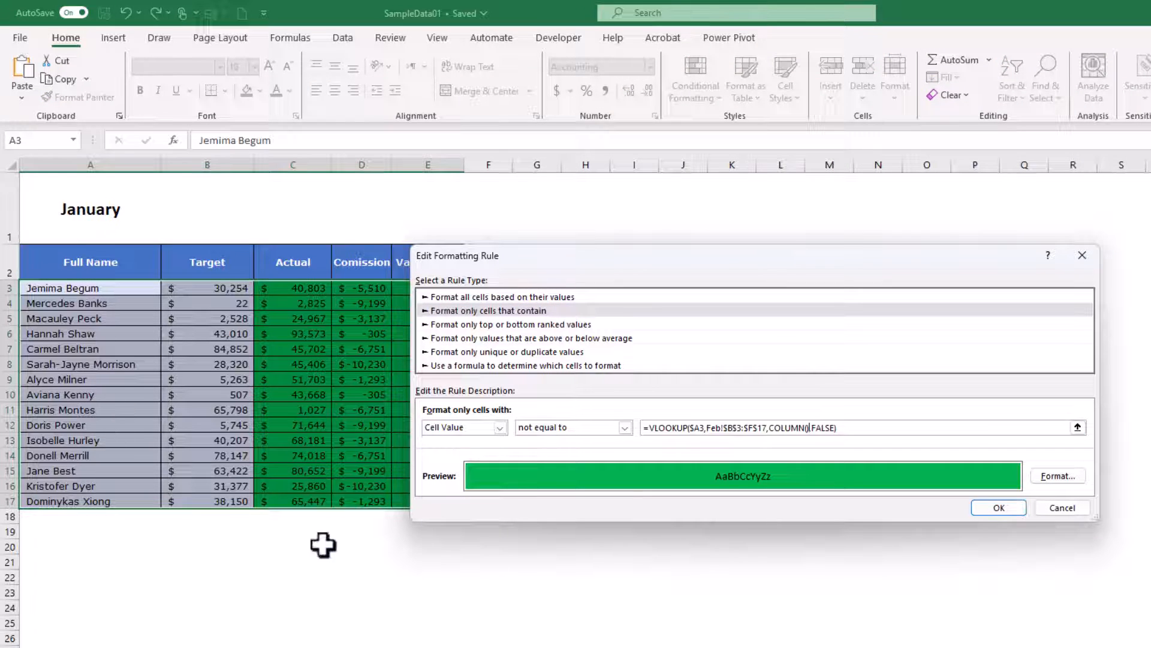
pyautogui.click(998, 509)
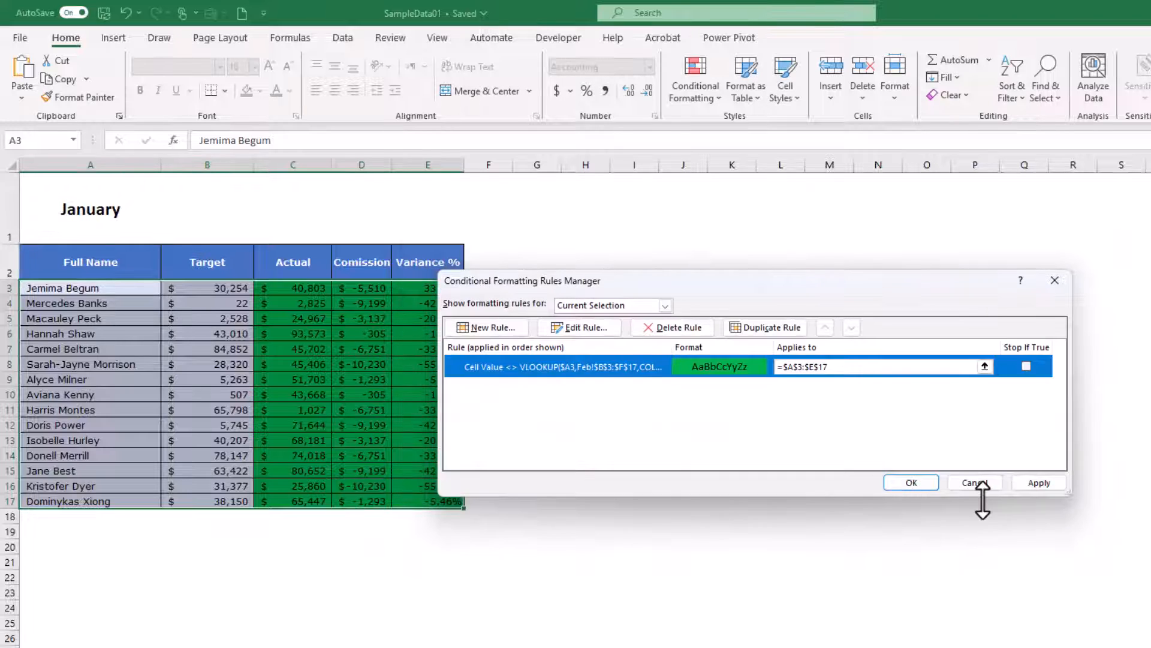
pyautogui.click(912, 483)
pyautogui.click(443, 574)
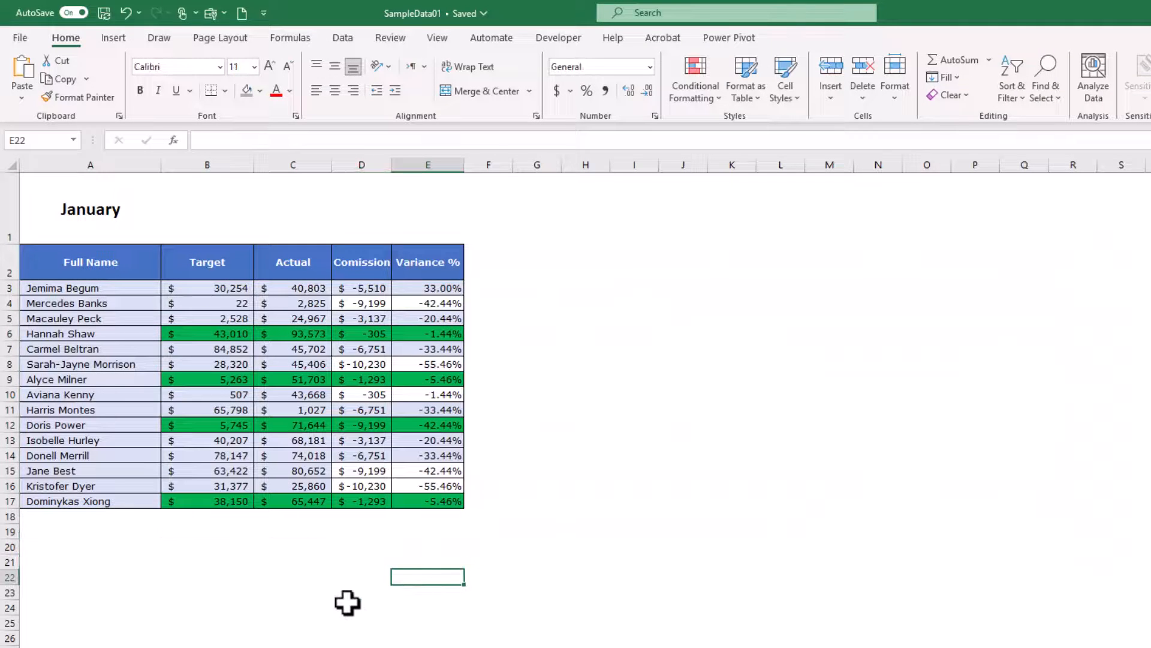